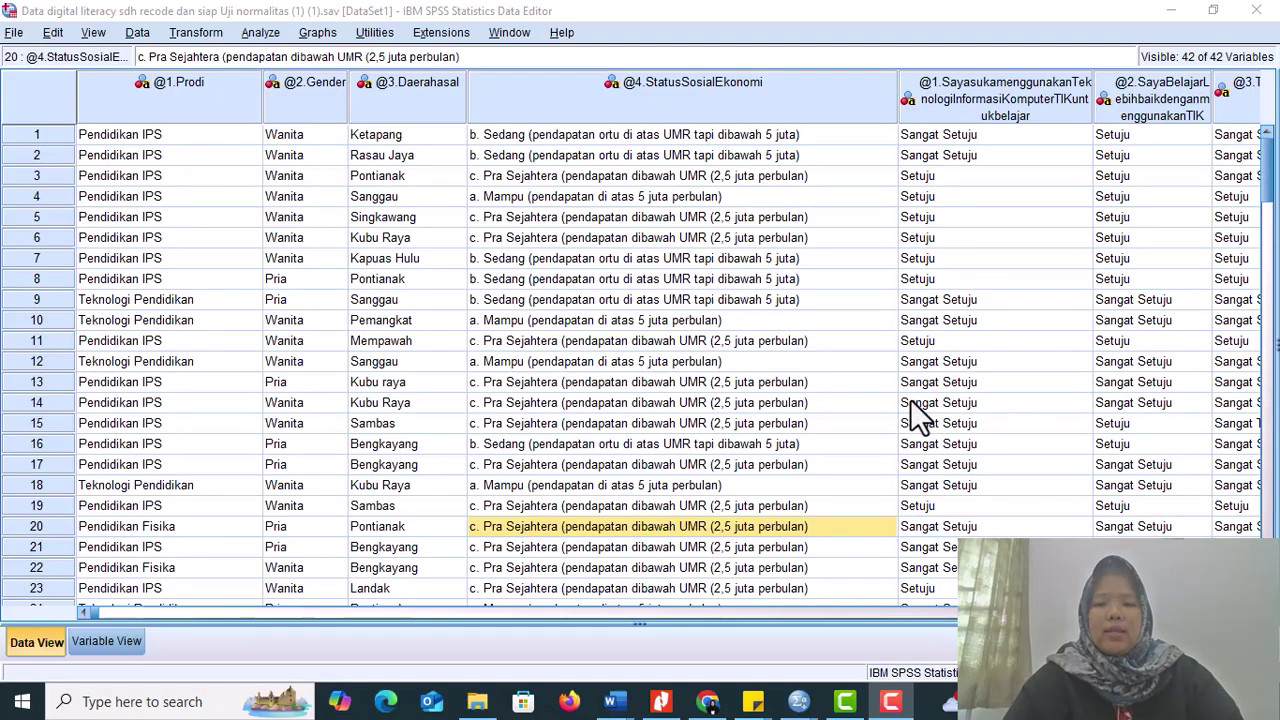
# Review the Pearson Product Moment validity criteria in the sticky note, then return to the dataset.
pyautogui.moveTo(753, 703)
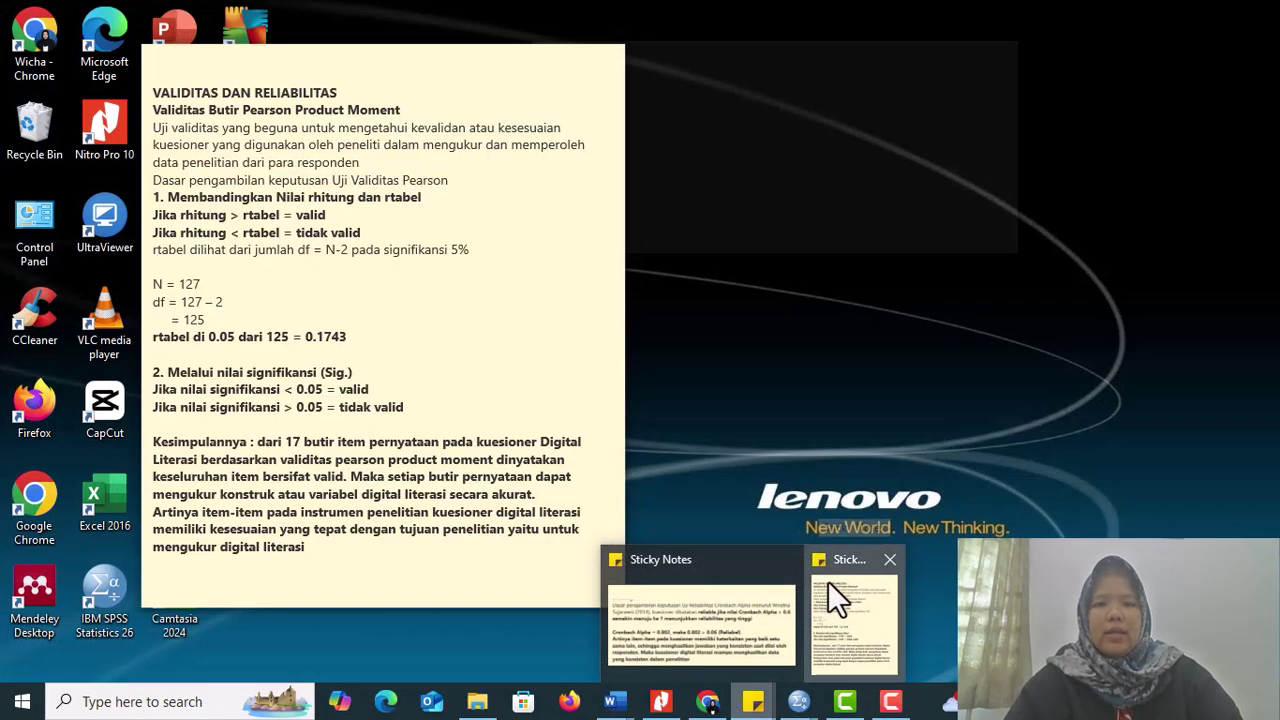
pyautogui.click(828, 581)
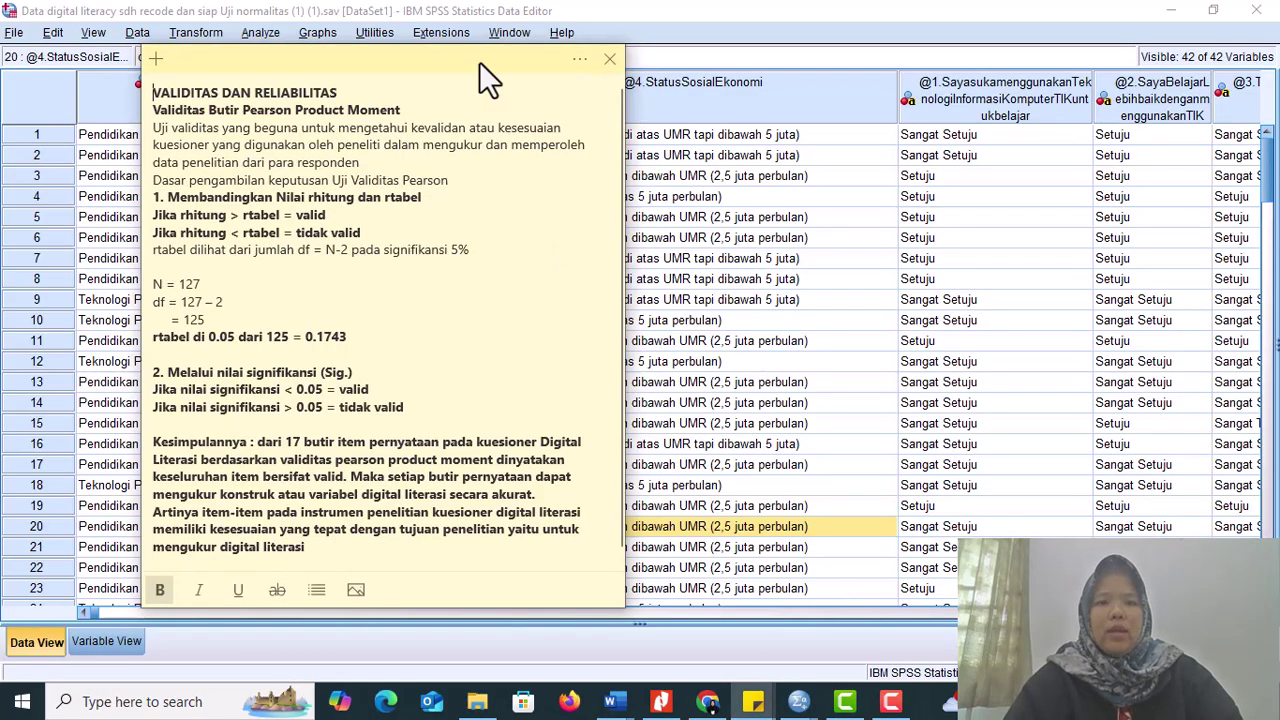
pyautogui.moveTo(467, 60); pyautogui.dragTo(437, 54)
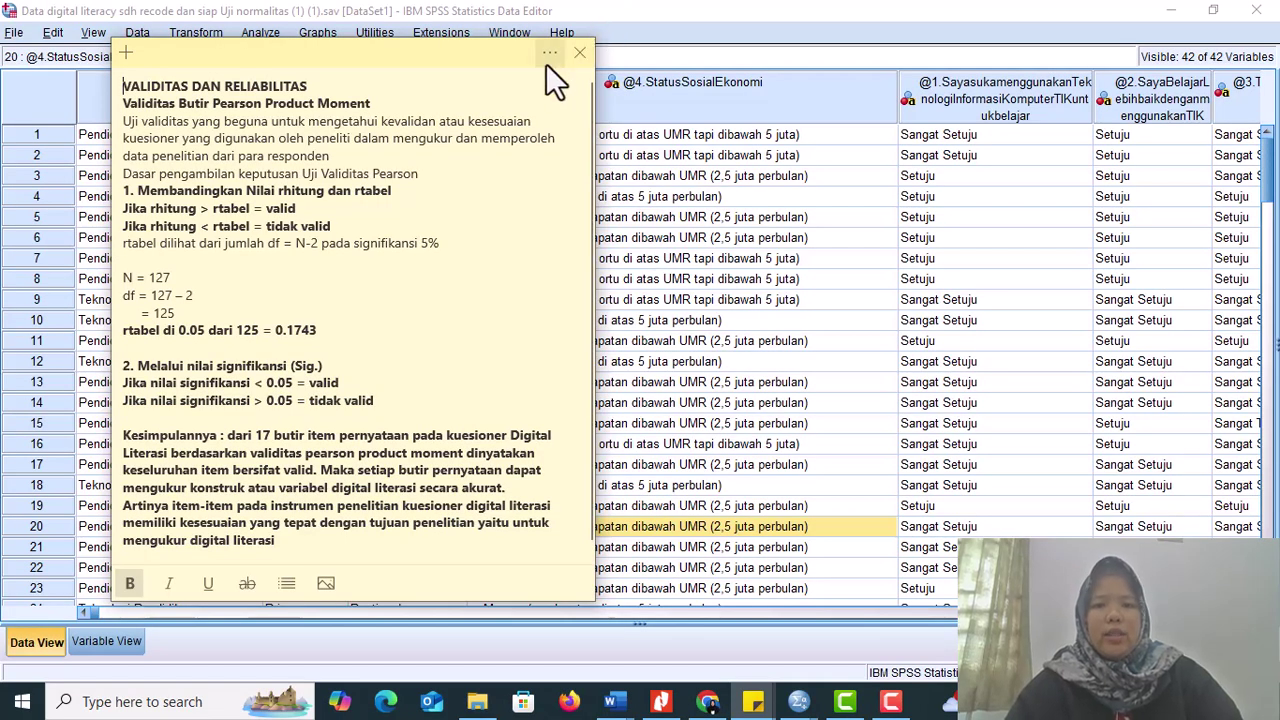
pyautogui.click(718, 152)
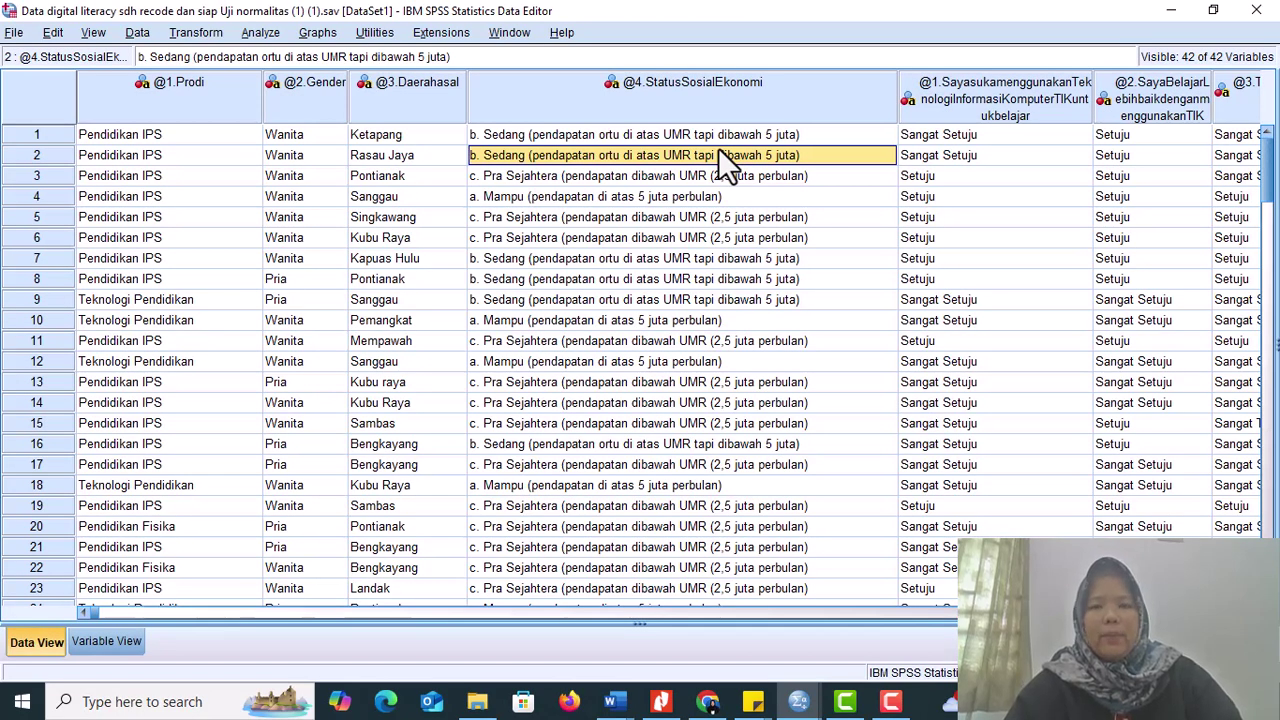
# Look through the dataset's columns, from the respondent data and text answers to the recoded numeric questionnaire items.
pyautogui.click(832, 616)
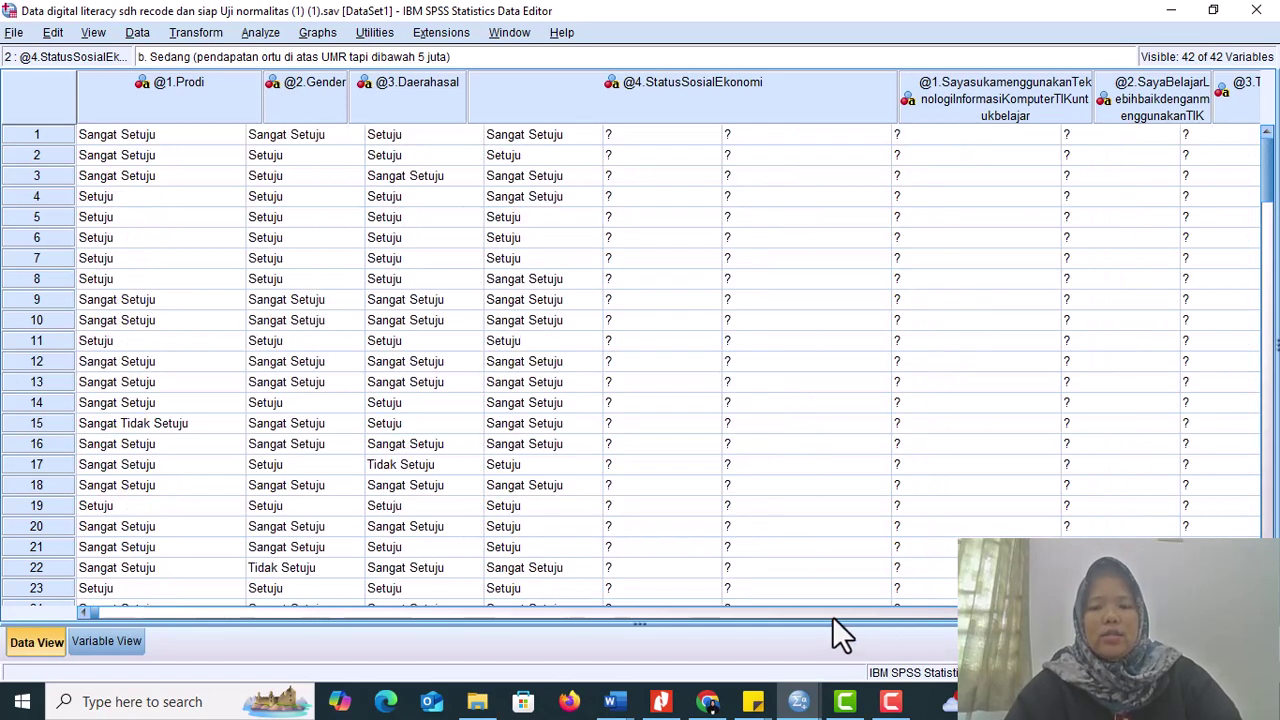
pyautogui.click(832, 616)
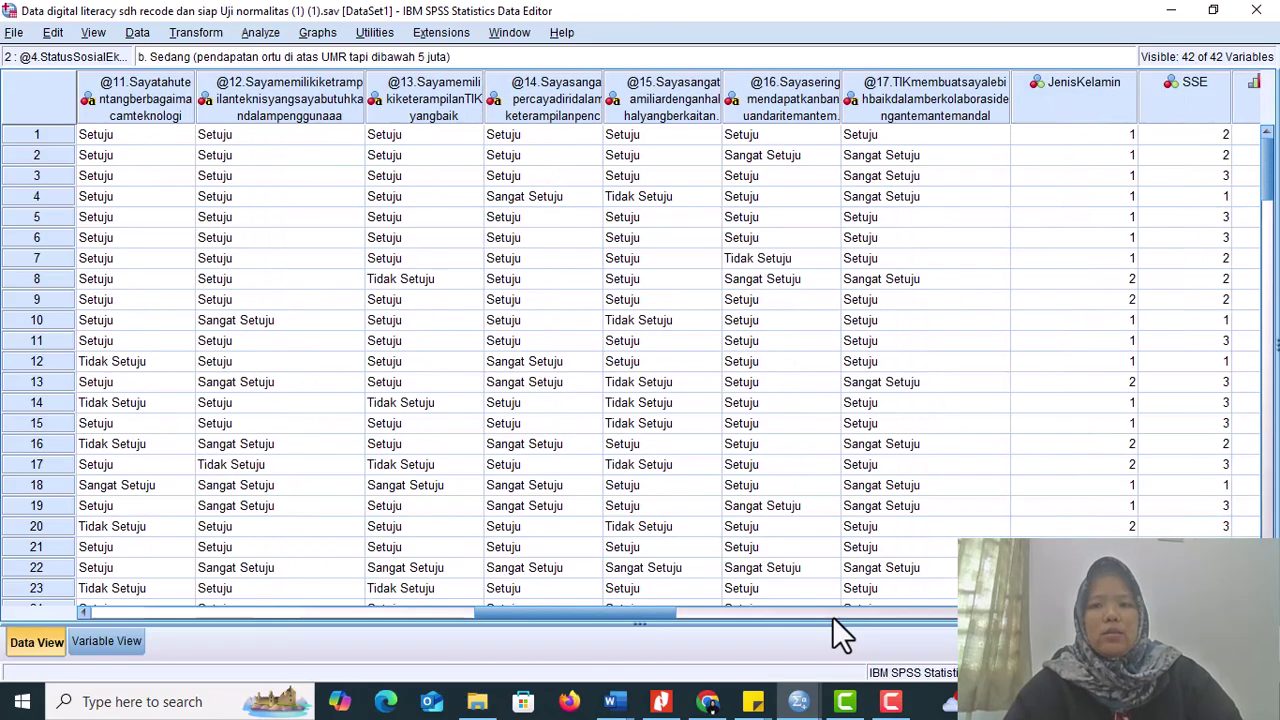
pyautogui.click(832, 616)
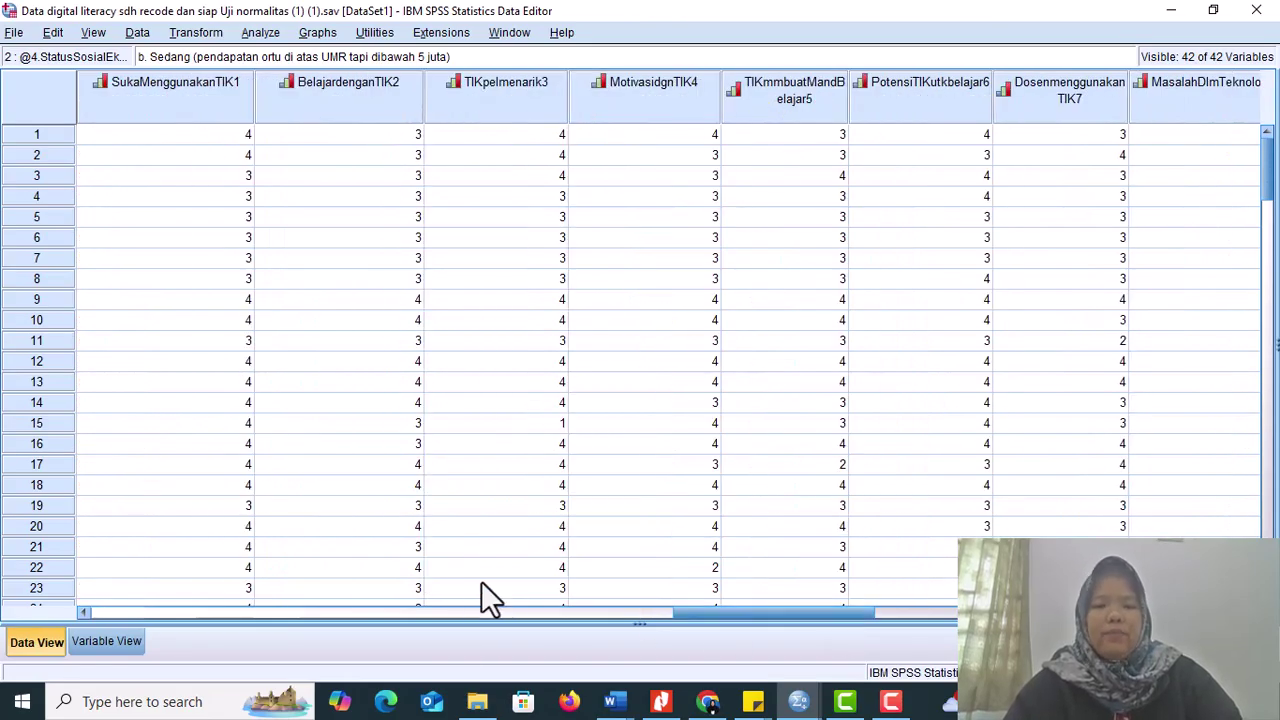
pyautogui.click(376, 616)
pyautogui.click(376, 616)
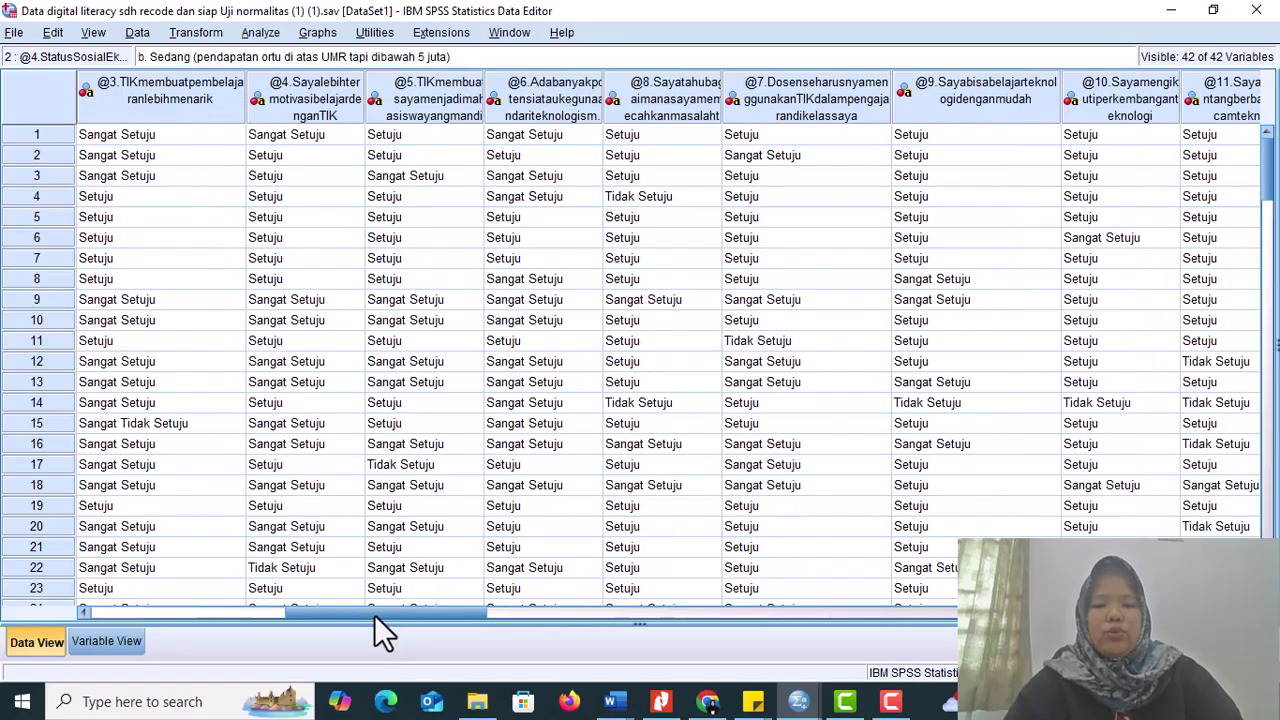
pyautogui.click(240, 615)
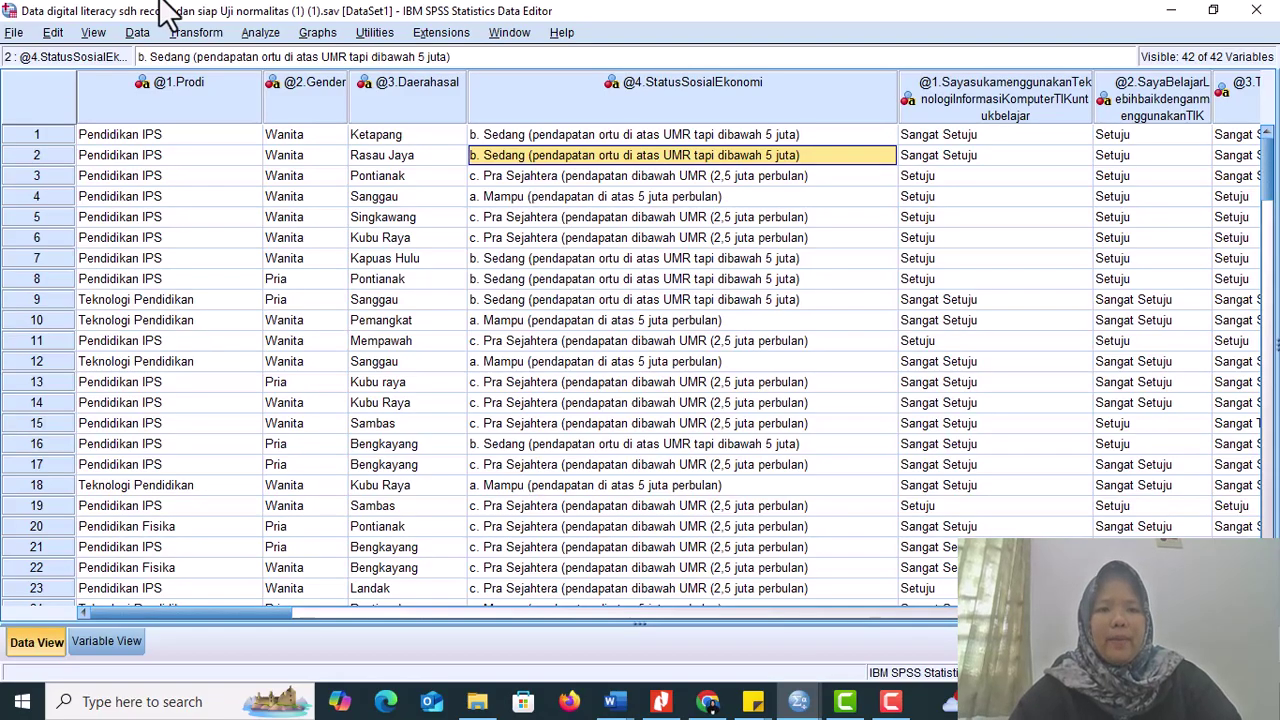
# Run a two-tailed Pearson bivariate correlation on the 17 statement items and NilaiTOTAL, leaving out Mahasiswa, SSEMahasiswa and MeanDigitalLiteracy.
pyautogui.click(274, 36)
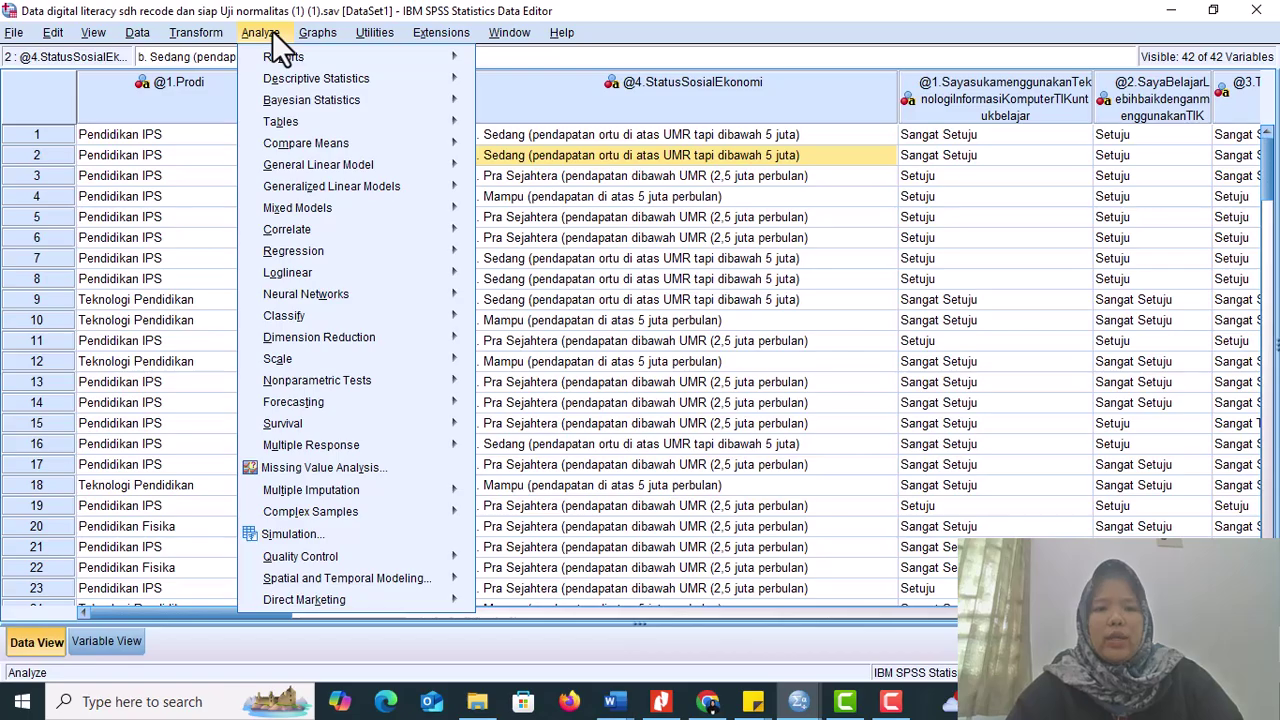
pyautogui.moveTo(307, 166)
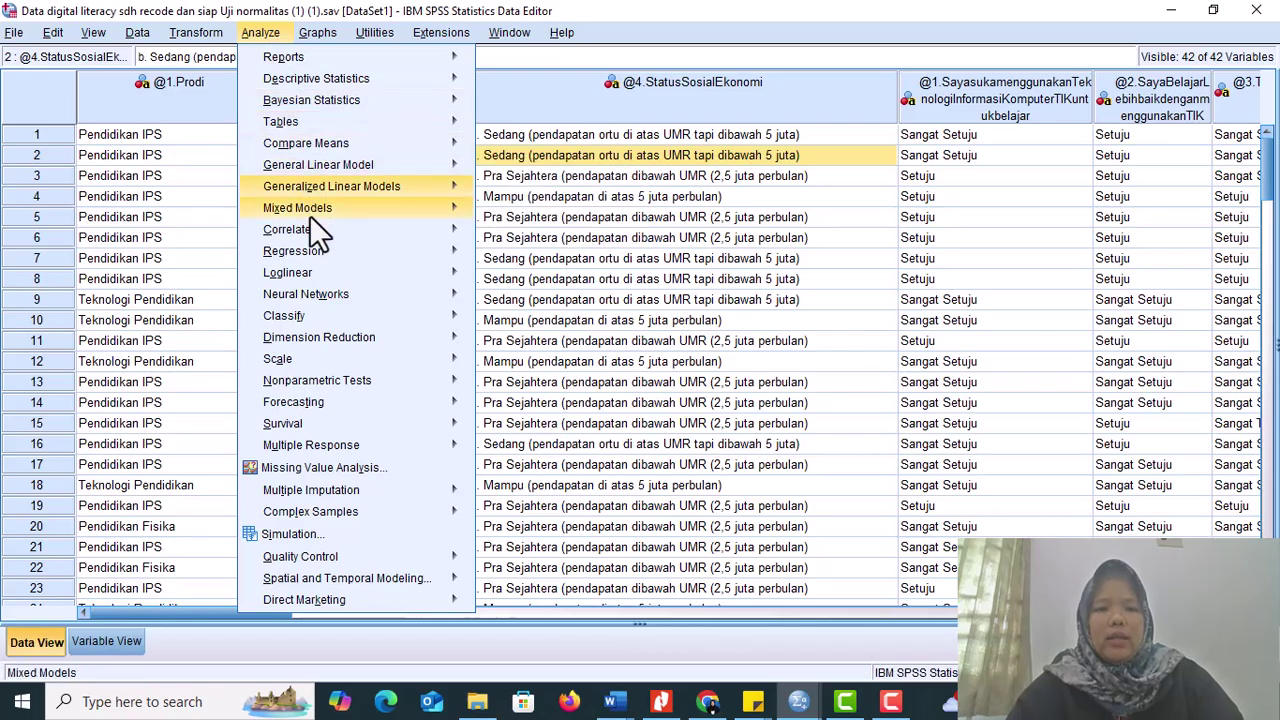
pyautogui.moveTo(312, 231)
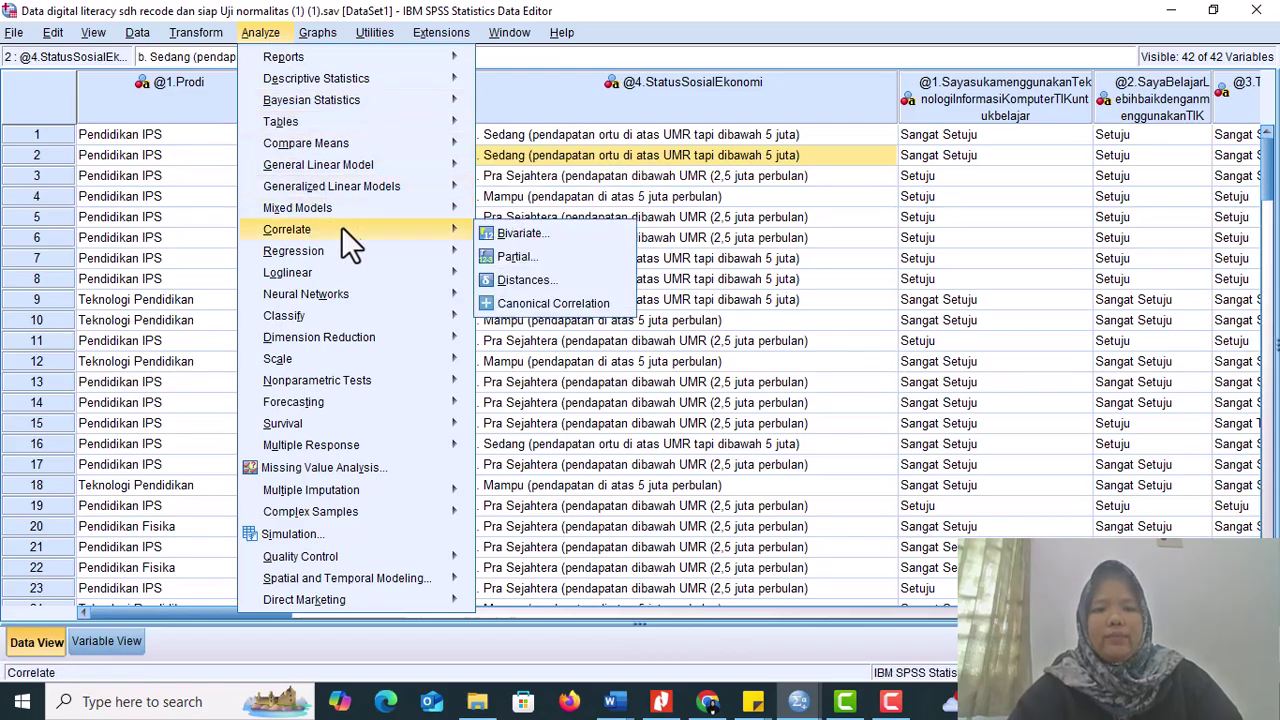
pyautogui.click(523, 230)
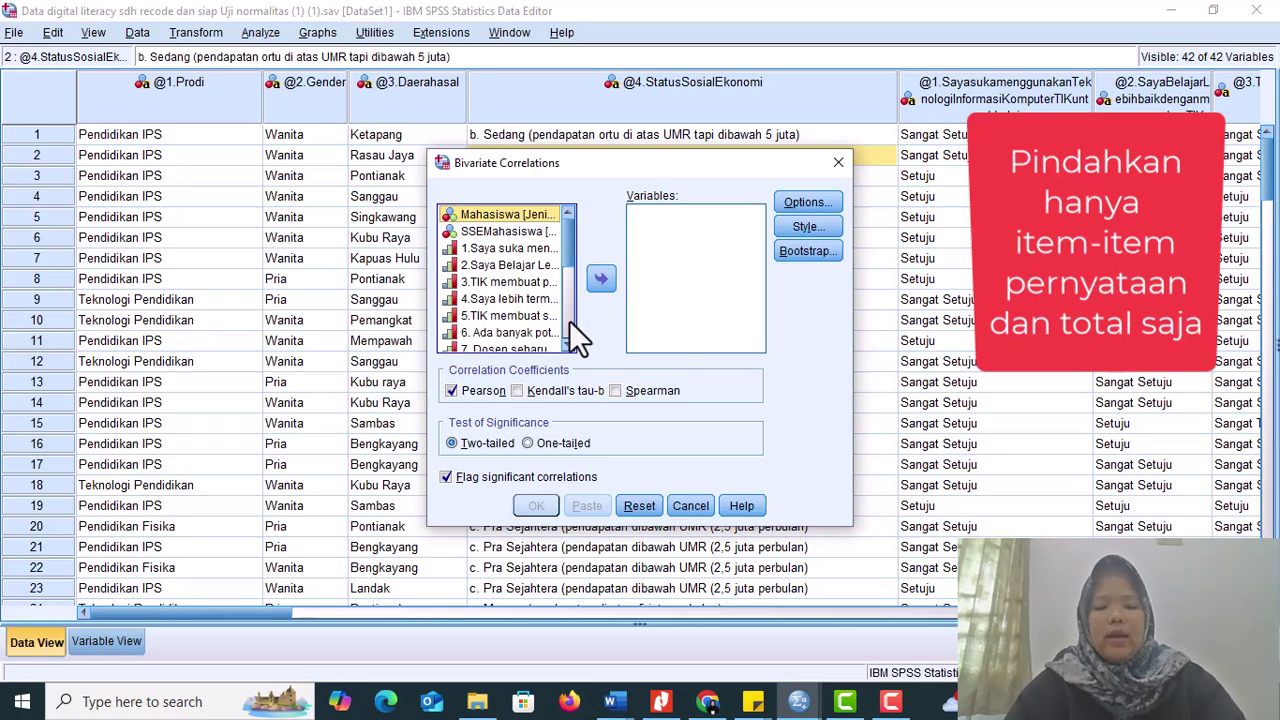
pyautogui.hotkey('ctrl', 'a')
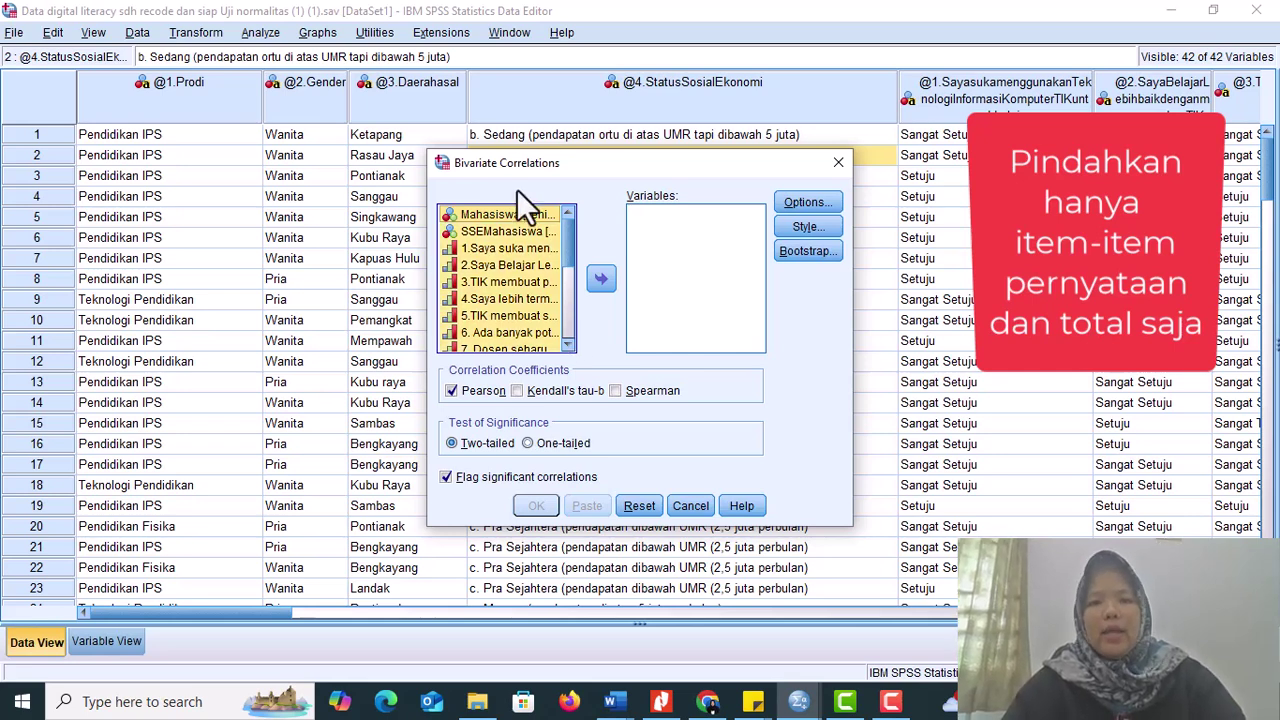
pyautogui.keyDown('ctrl'); pyautogui.click(515, 216); pyautogui.keyUp('ctrl')
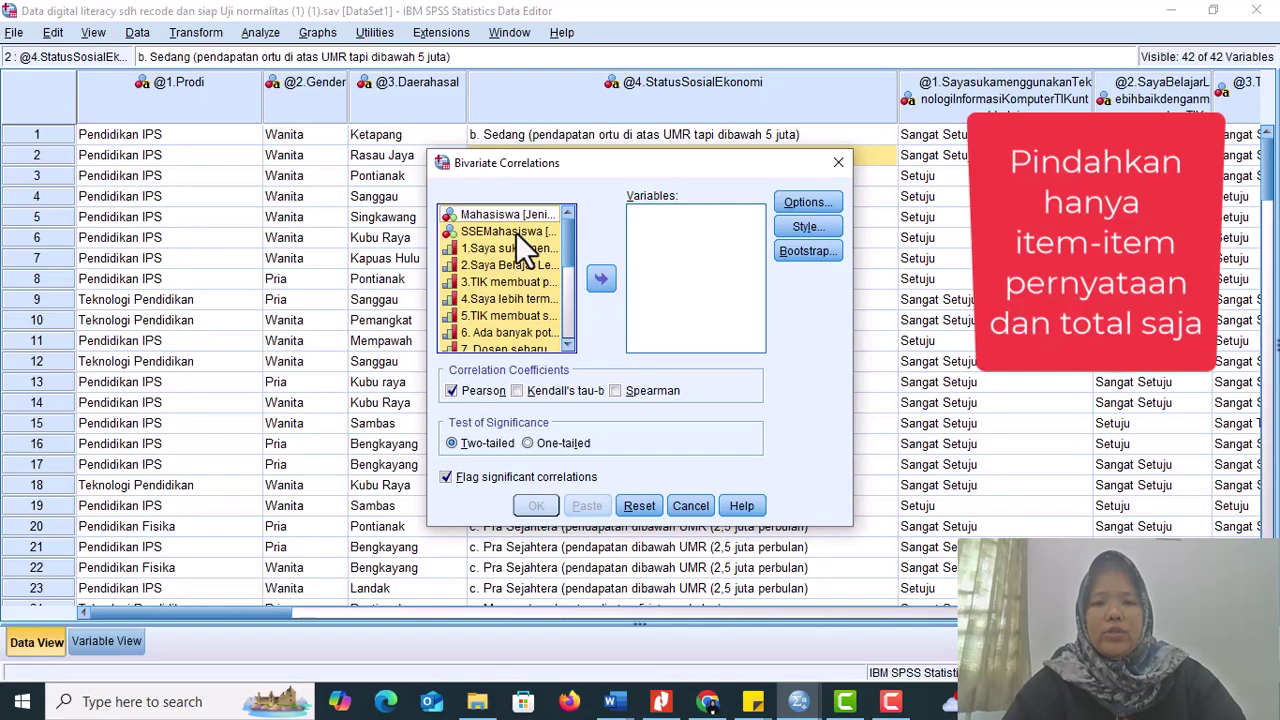
pyautogui.keyDown('ctrl'); pyautogui.click(516, 232); pyautogui.keyUp('ctrl')
pyautogui.click(567, 293)
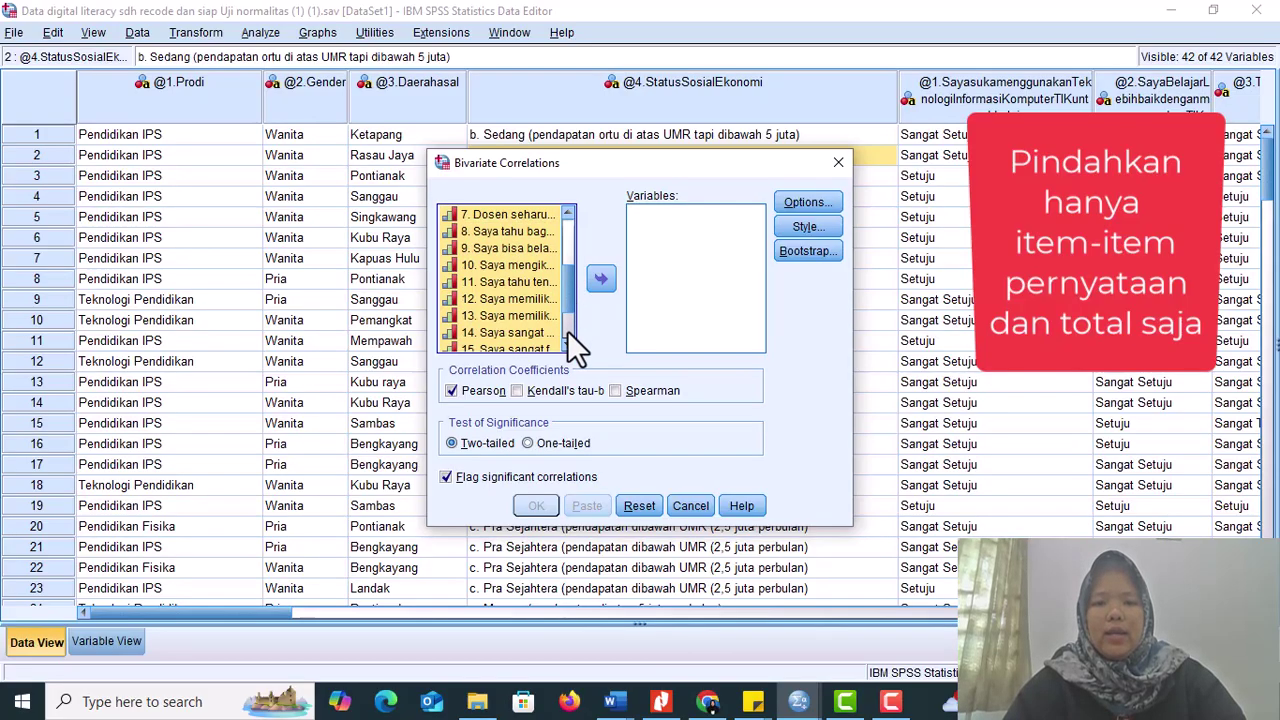
pyautogui.click(568, 332)
pyautogui.keyDown('ctrl'); pyautogui.click(532, 325); pyautogui.keyUp('ctrl')
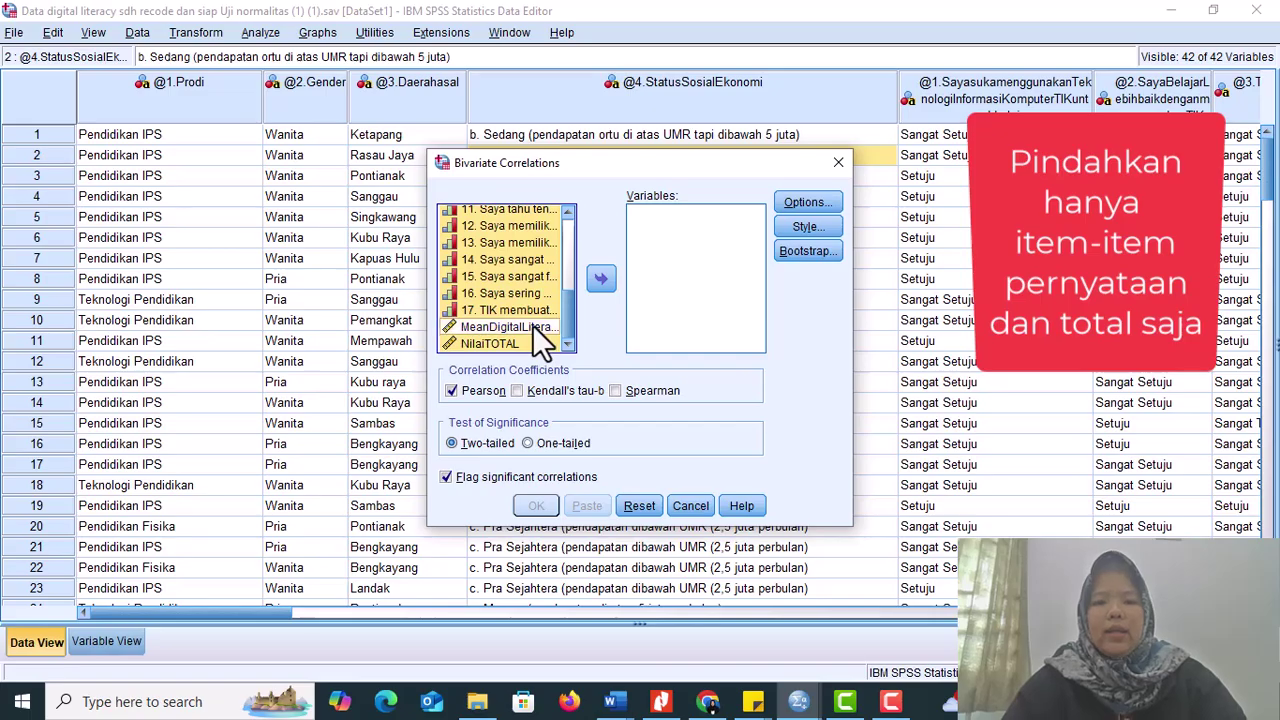
pyautogui.click(601, 281)
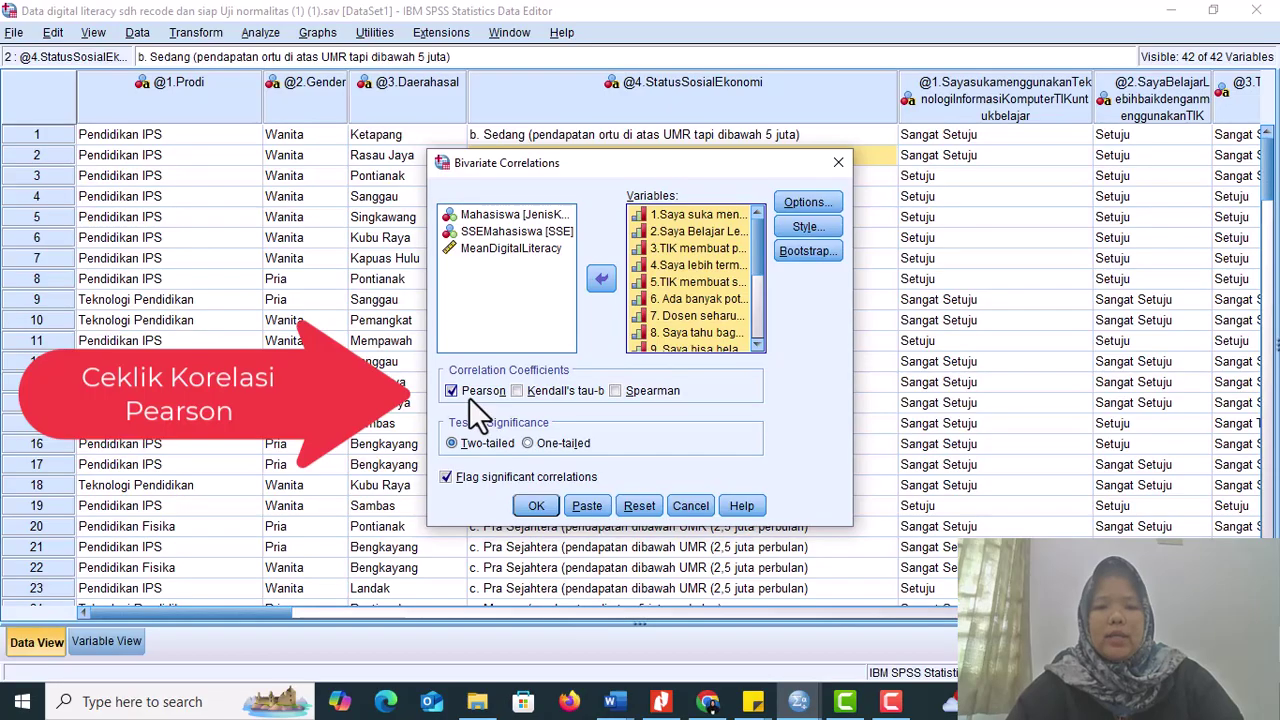
pyautogui.click(536, 506)
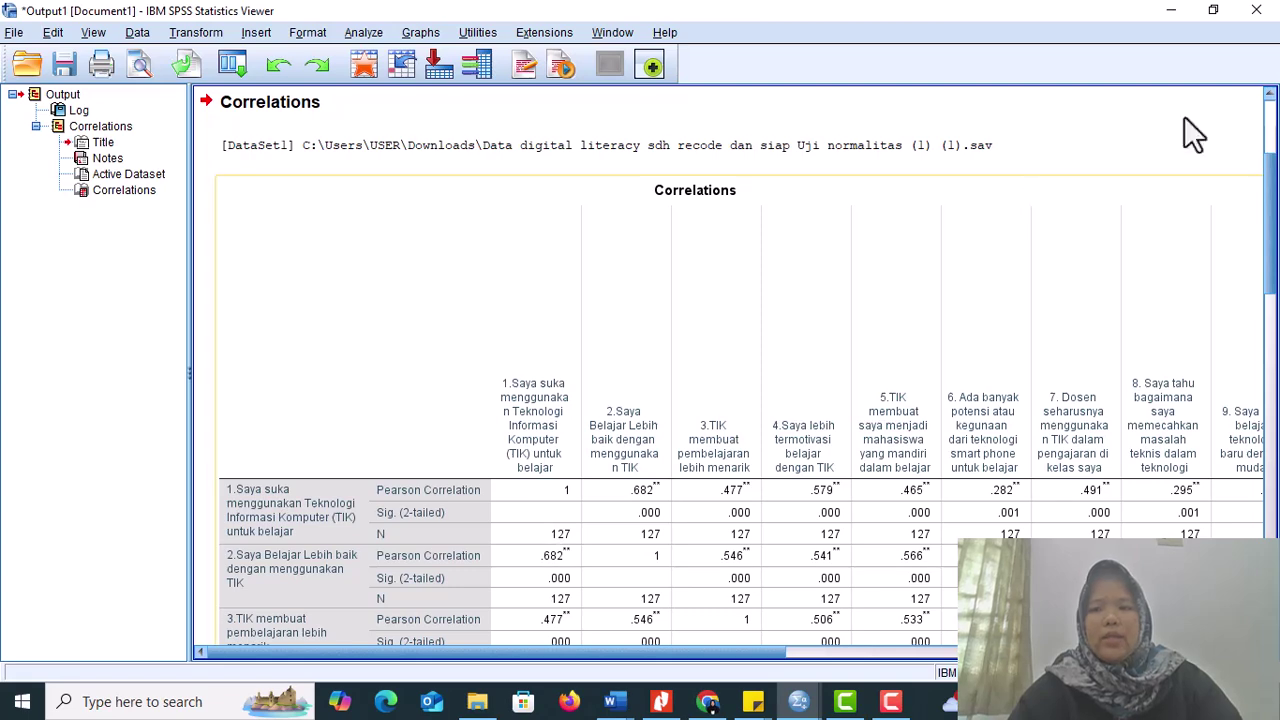
# Examine the Correlations output table across all items, including the NilaiTOTAL column.
pyautogui.moveTo(1270, 222); pyautogui.dragTo(1272, 287)
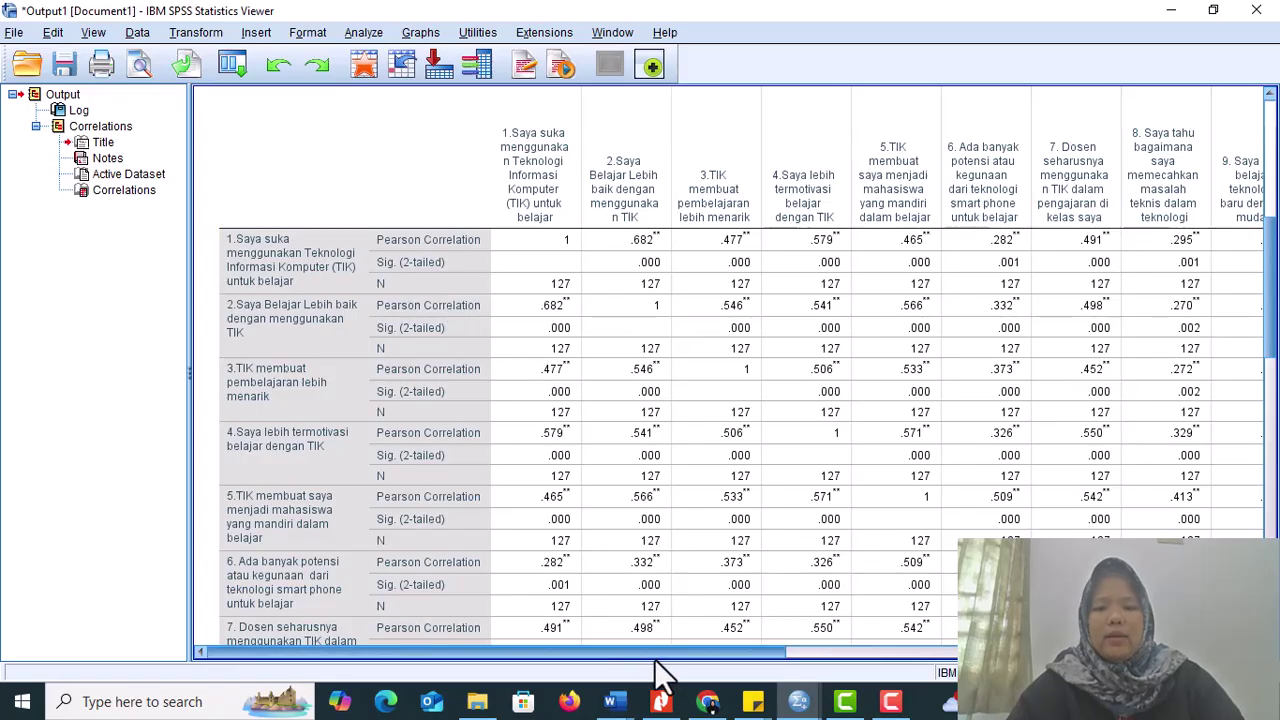
pyautogui.moveTo(663, 650); pyautogui.dragTo(1156, 656)
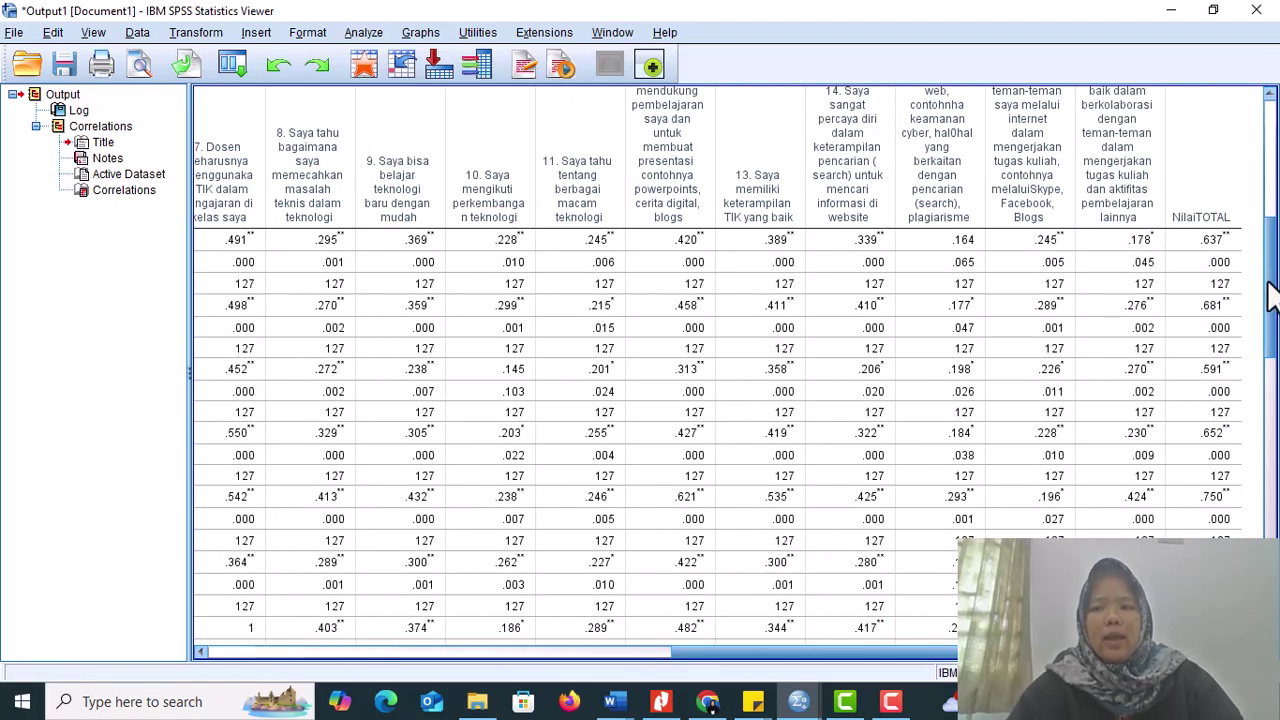
pyautogui.moveTo(1270, 295); pyautogui.dragTo(1269, 245)
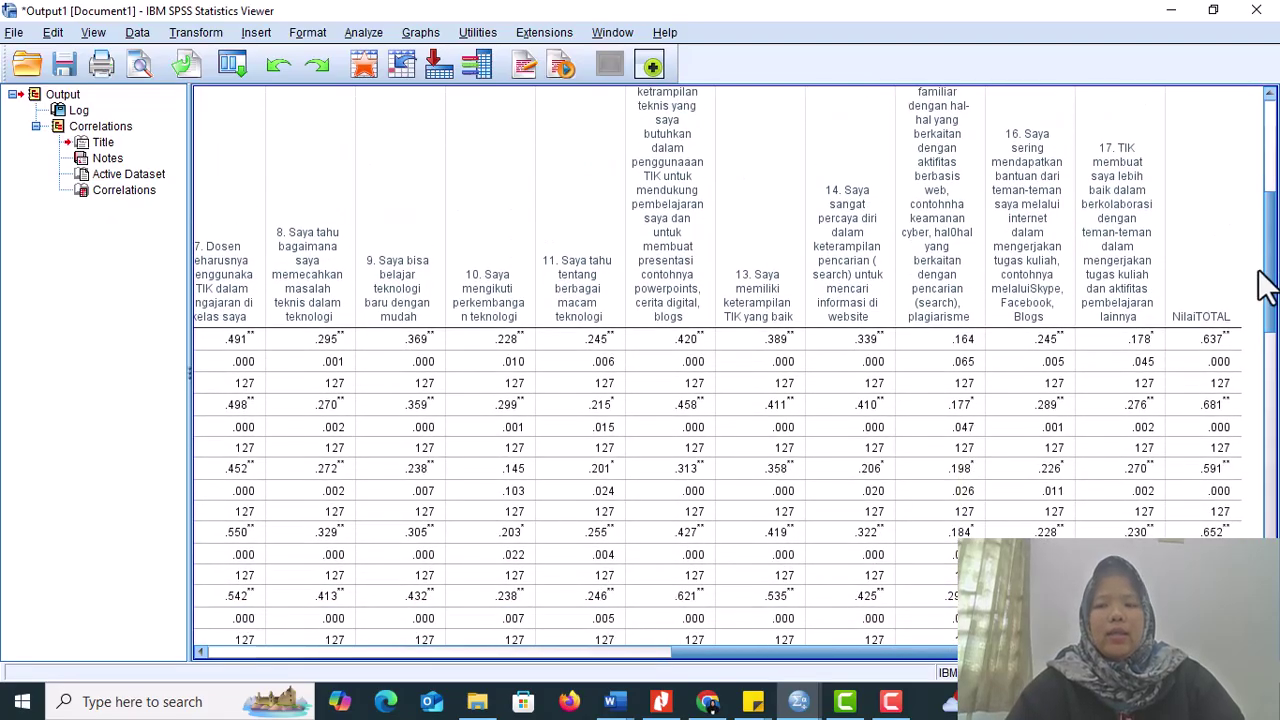
pyautogui.click(1217, 349)
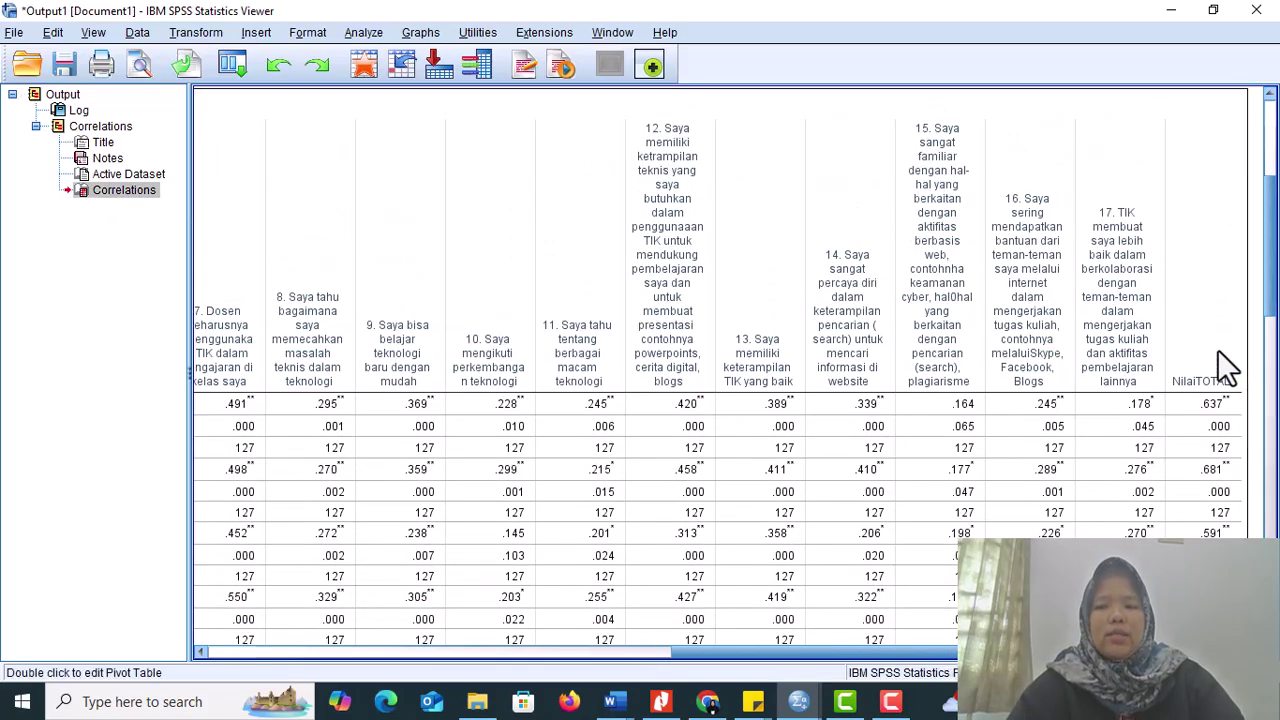
pyautogui.moveTo(850, 652); pyautogui.dragTo(425, 697)
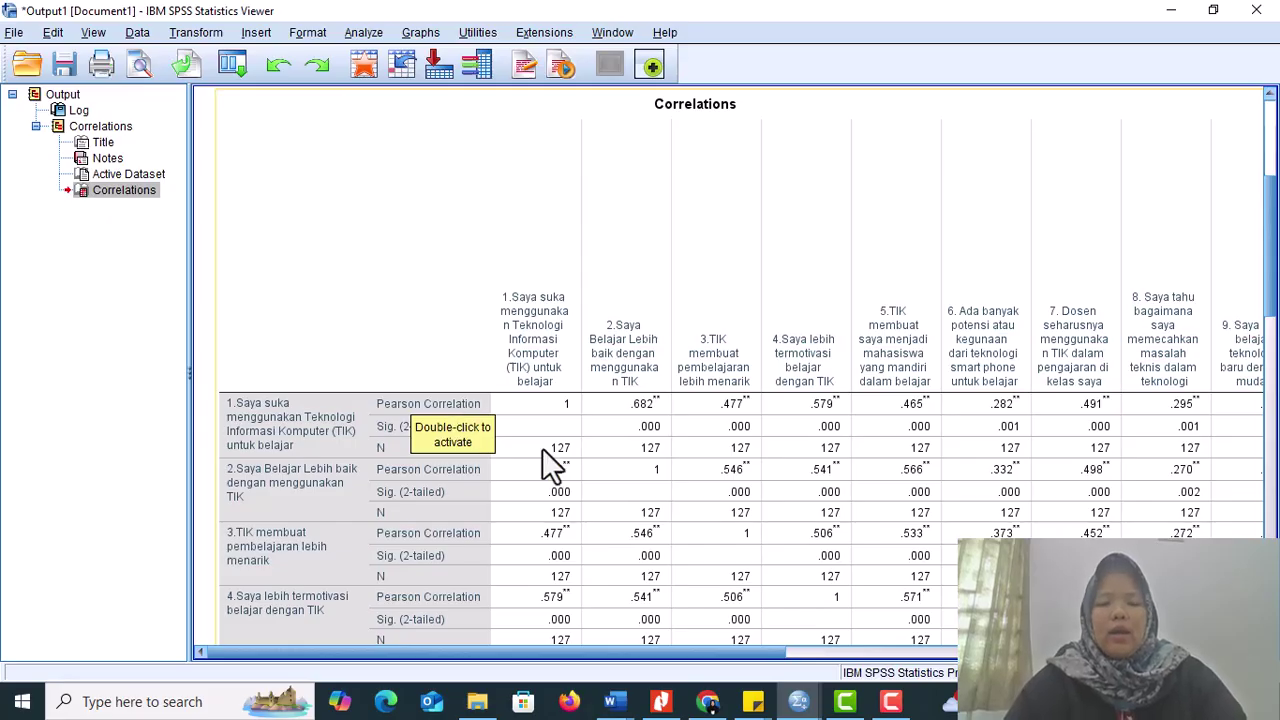
# Reread the rhitung versus rtabel rule in the validity sticky note and examine the NilaiTOTAL correlations in the output.
pyautogui.moveTo(755, 700)
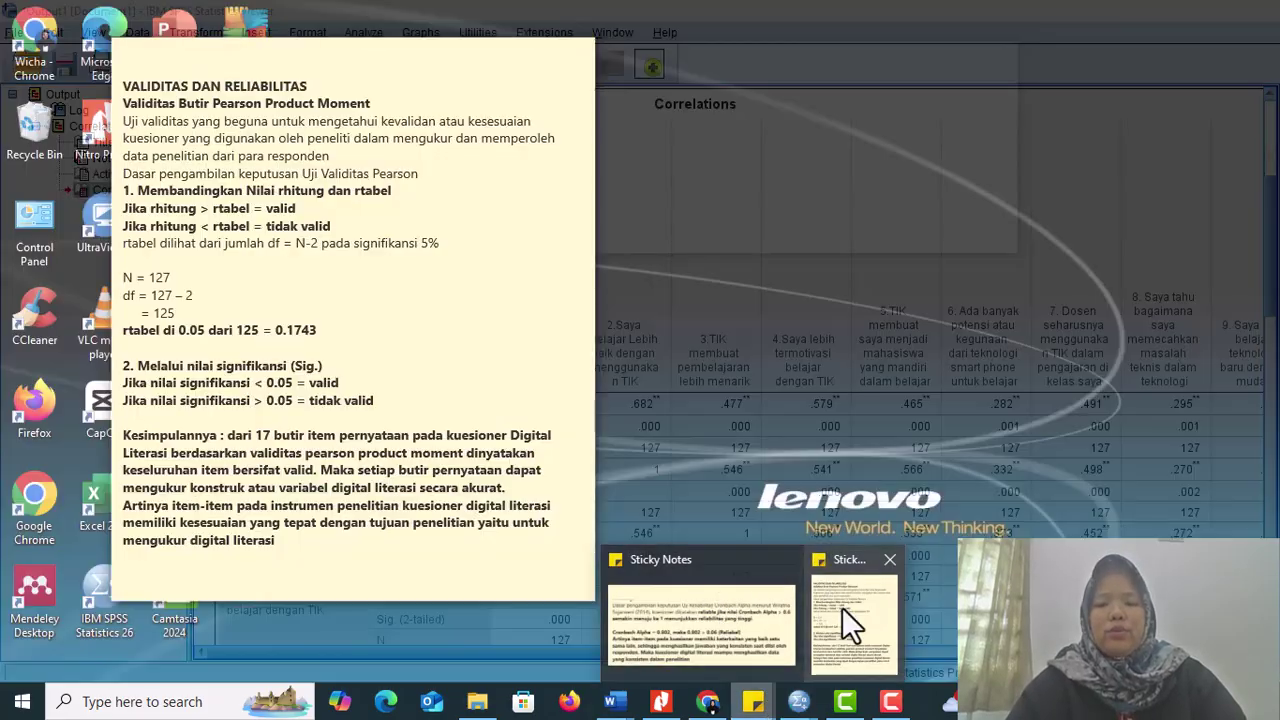
pyautogui.click(842, 607)
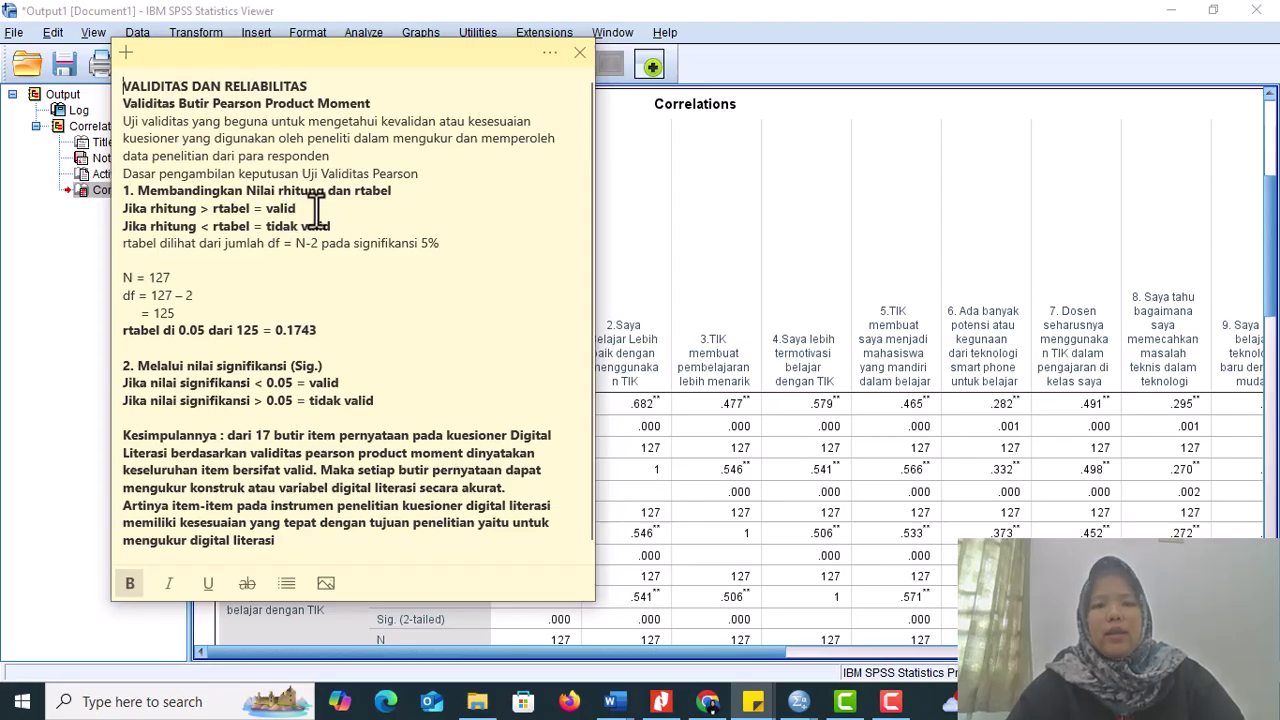
pyautogui.click(815, 189)
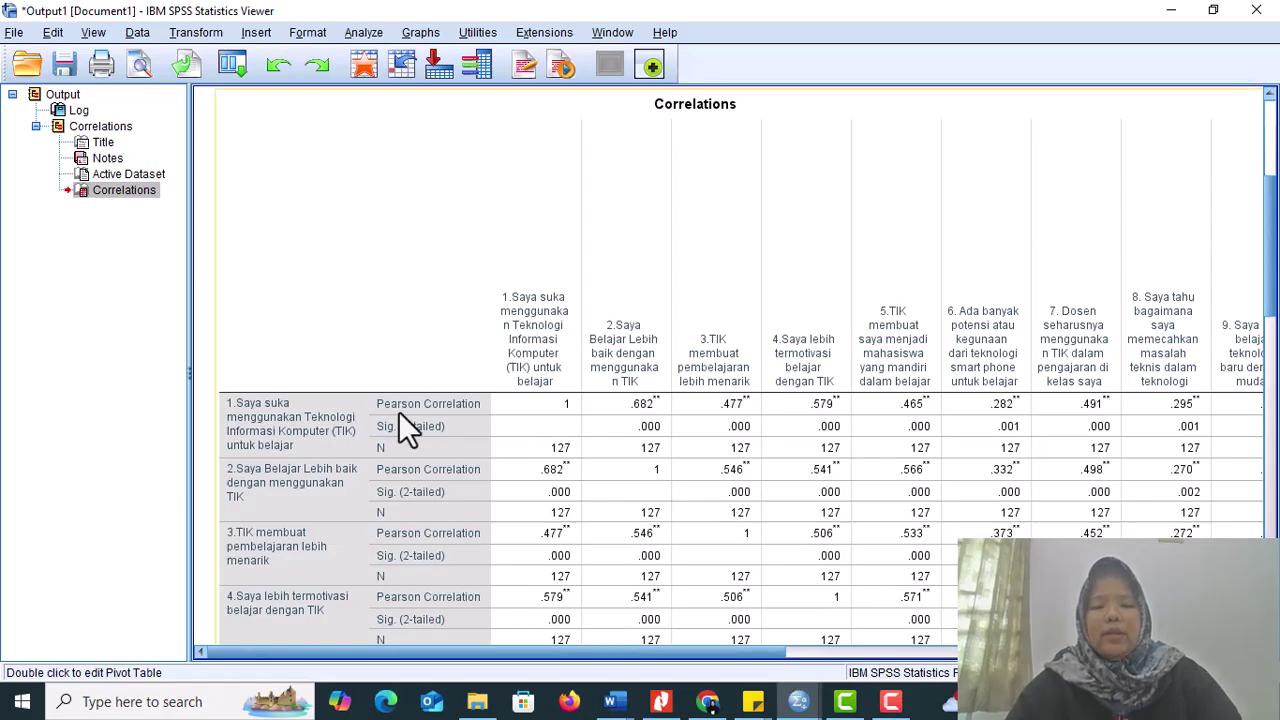
pyautogui.moveTo(700, 652); pyautogui.dragTo(1166, 652)
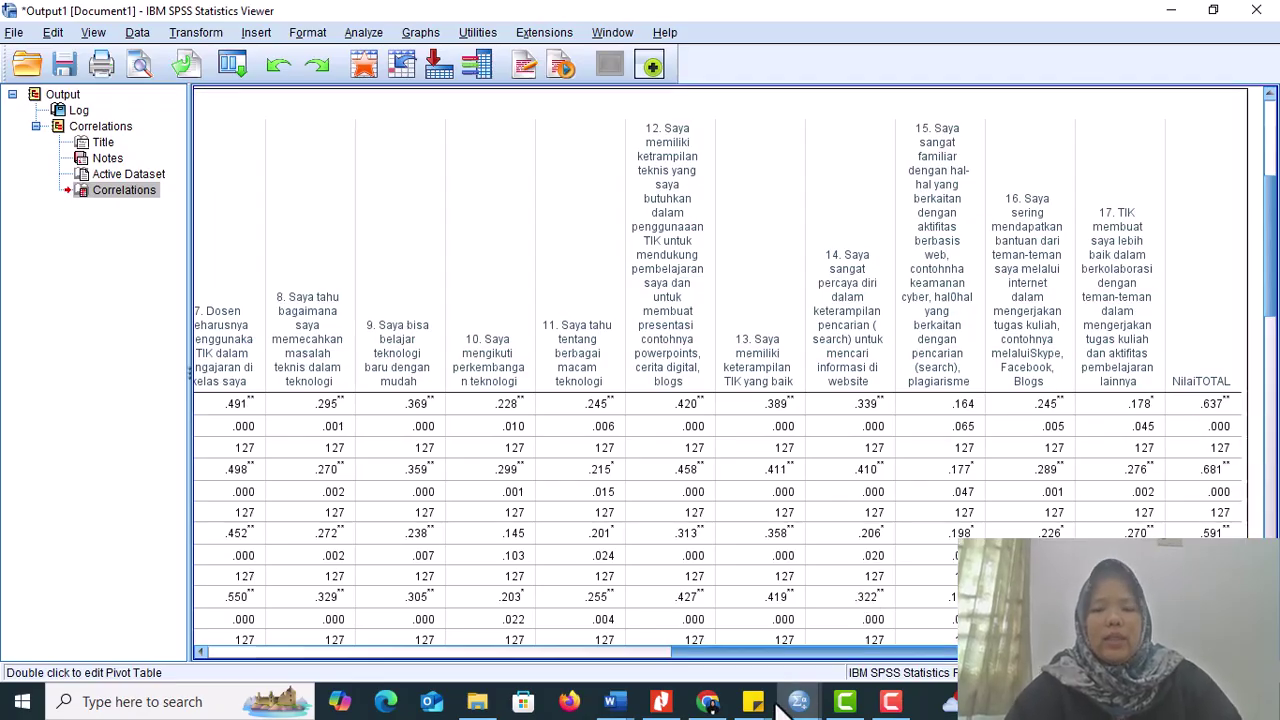
# Switch to tabel-r.pdf in Nitro Pro and view the start of the r table for df 1 - 50.
pyautogui.moveTo(610, 705)
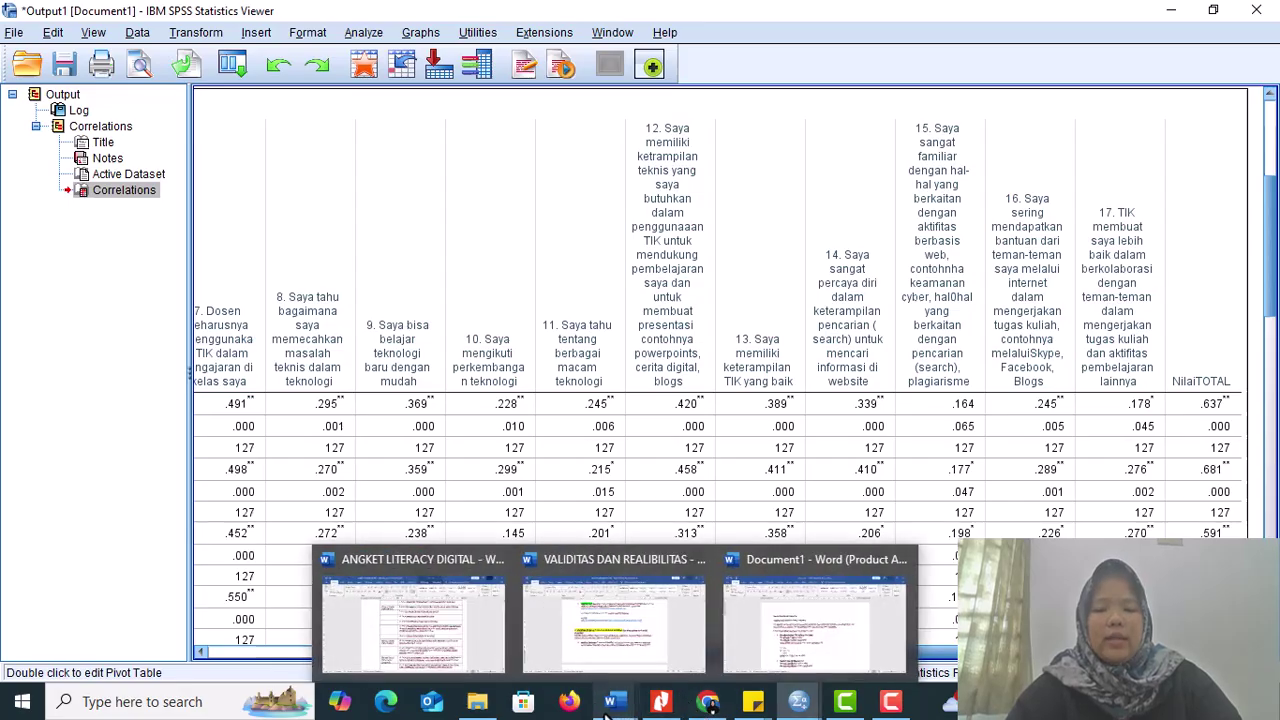
pyautogui.click(663, 703)
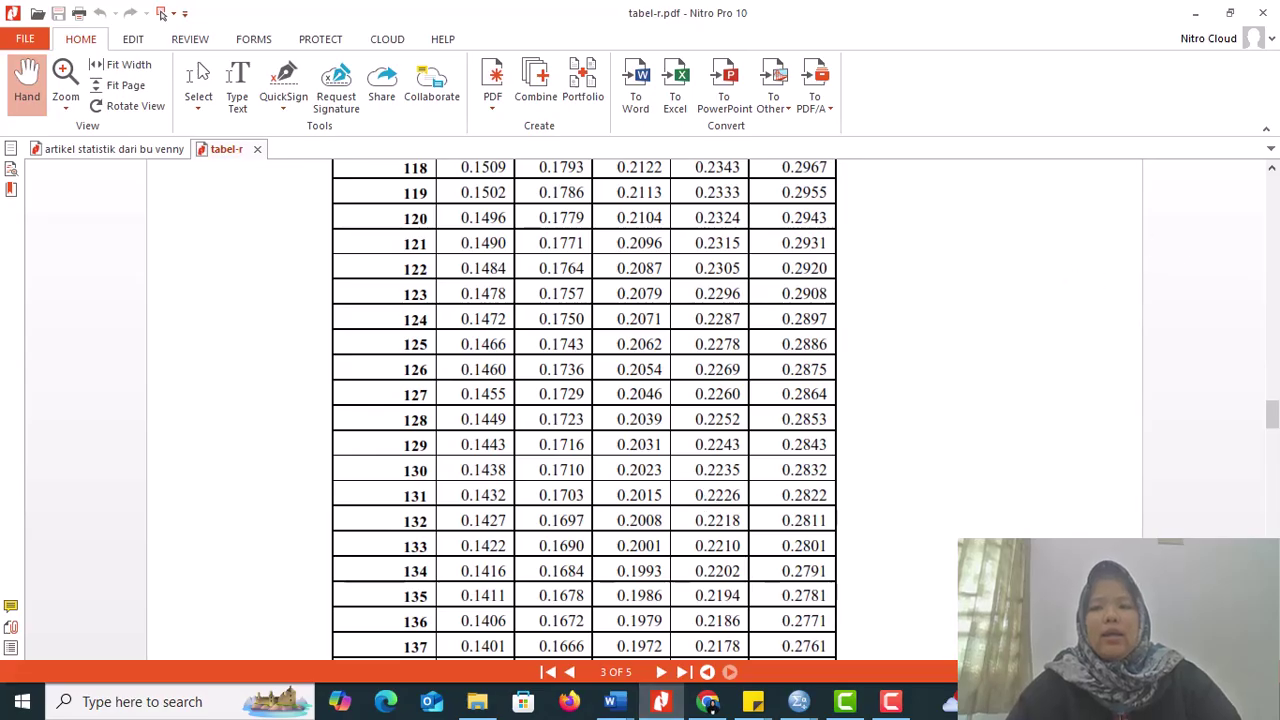
pyautogui.moveTo(1272, 420); pyautogui.dragTo(1272, 200)
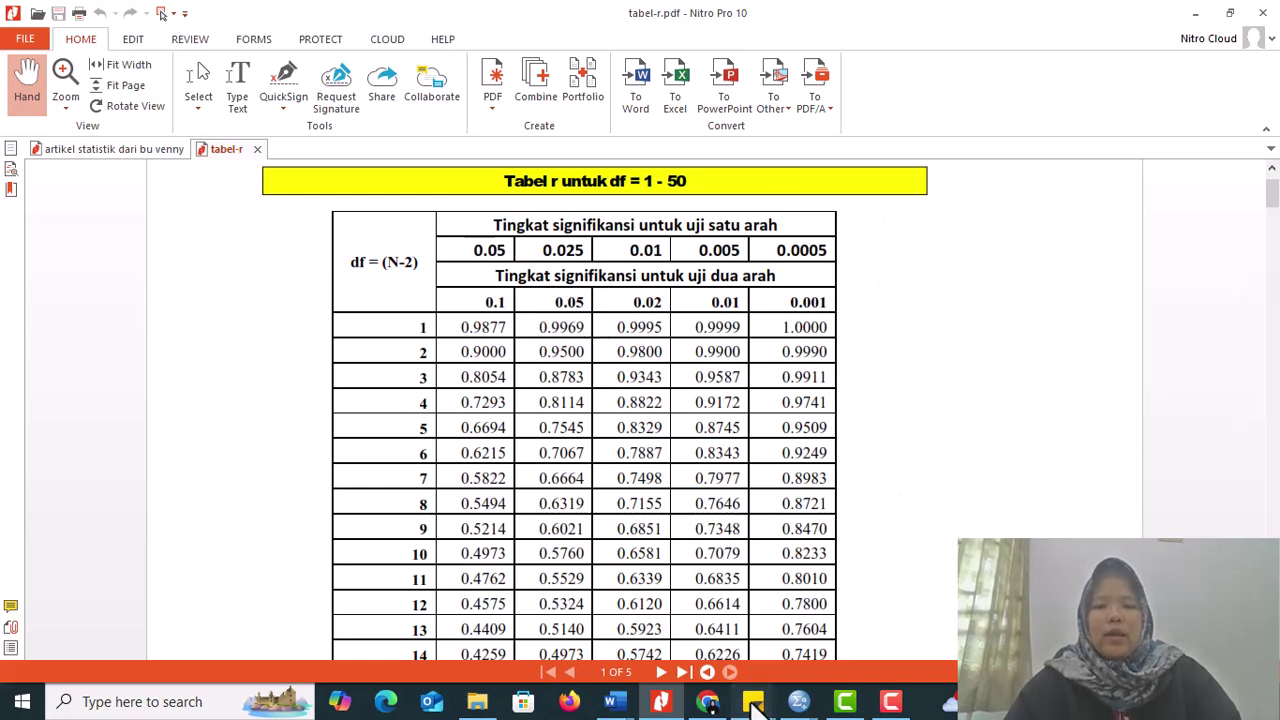
# Reread the df = N-2 rule in the validity sticky note and look up the df 125 row at 0.05 two-tailed significance in tabel-r.pdf.
pyautogui.moveTo(753, 702)
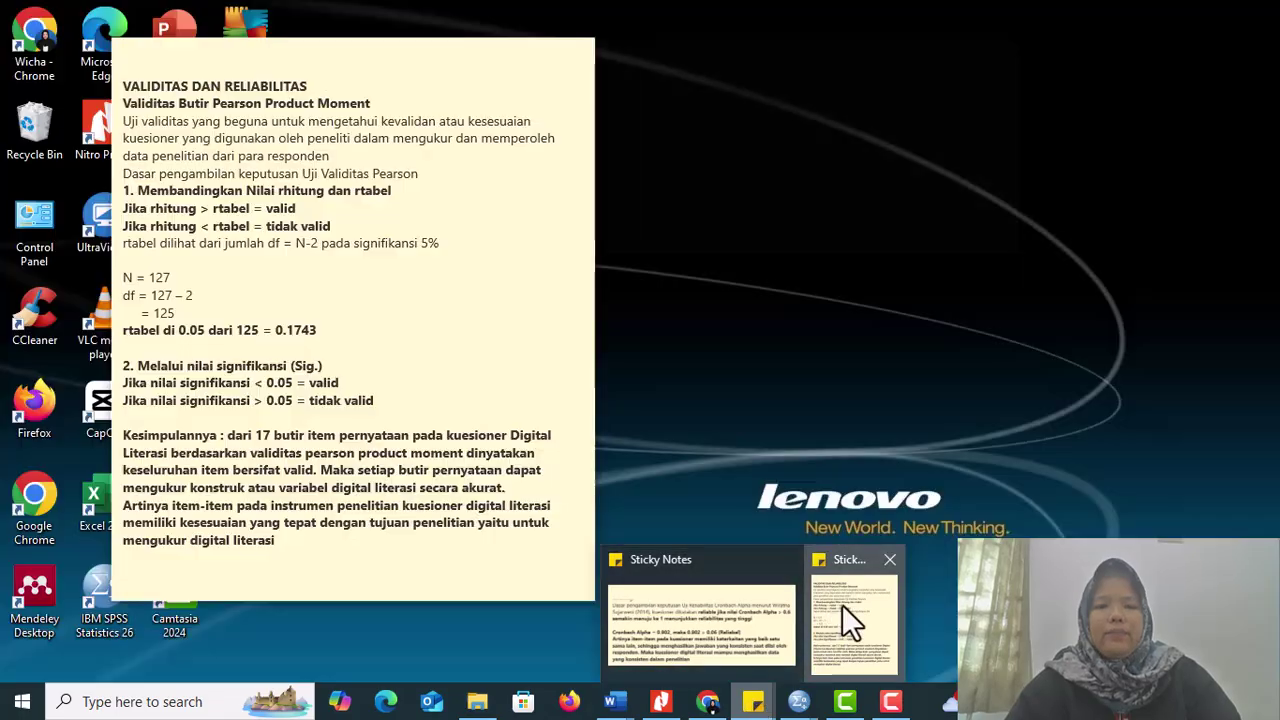
pyautogui.click(842, 604)
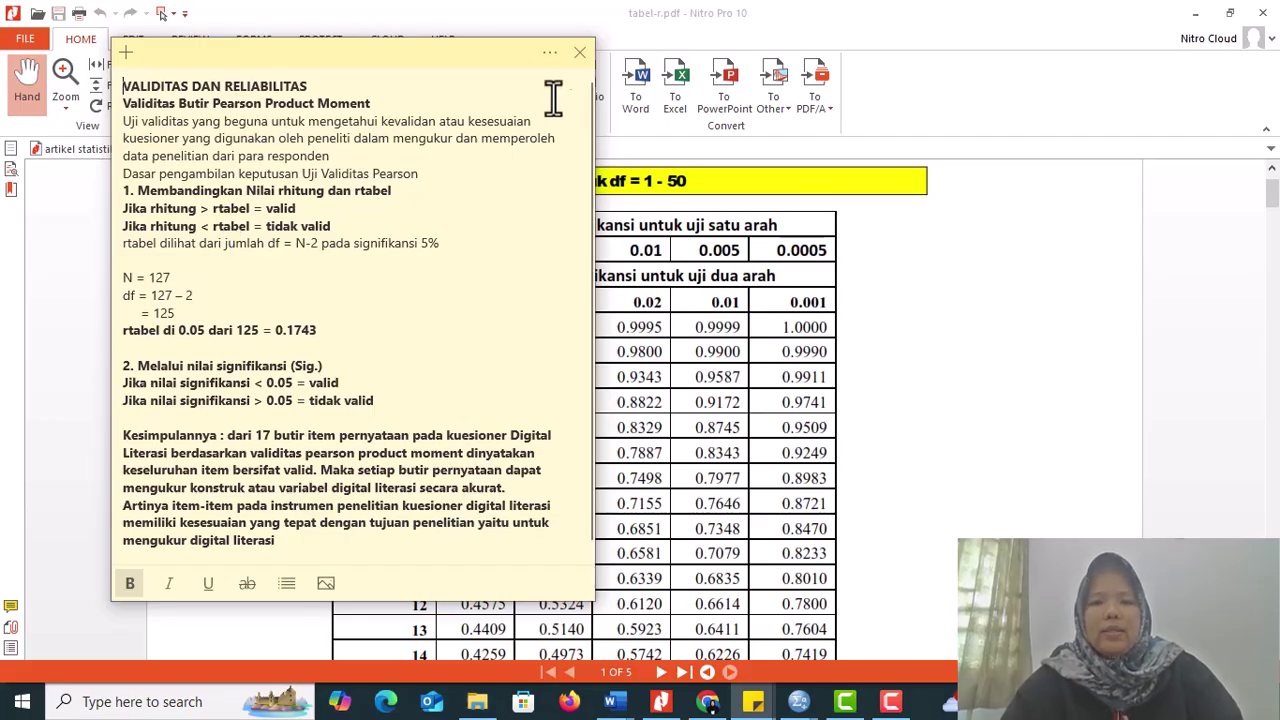
pyautogui.click(963, 291)
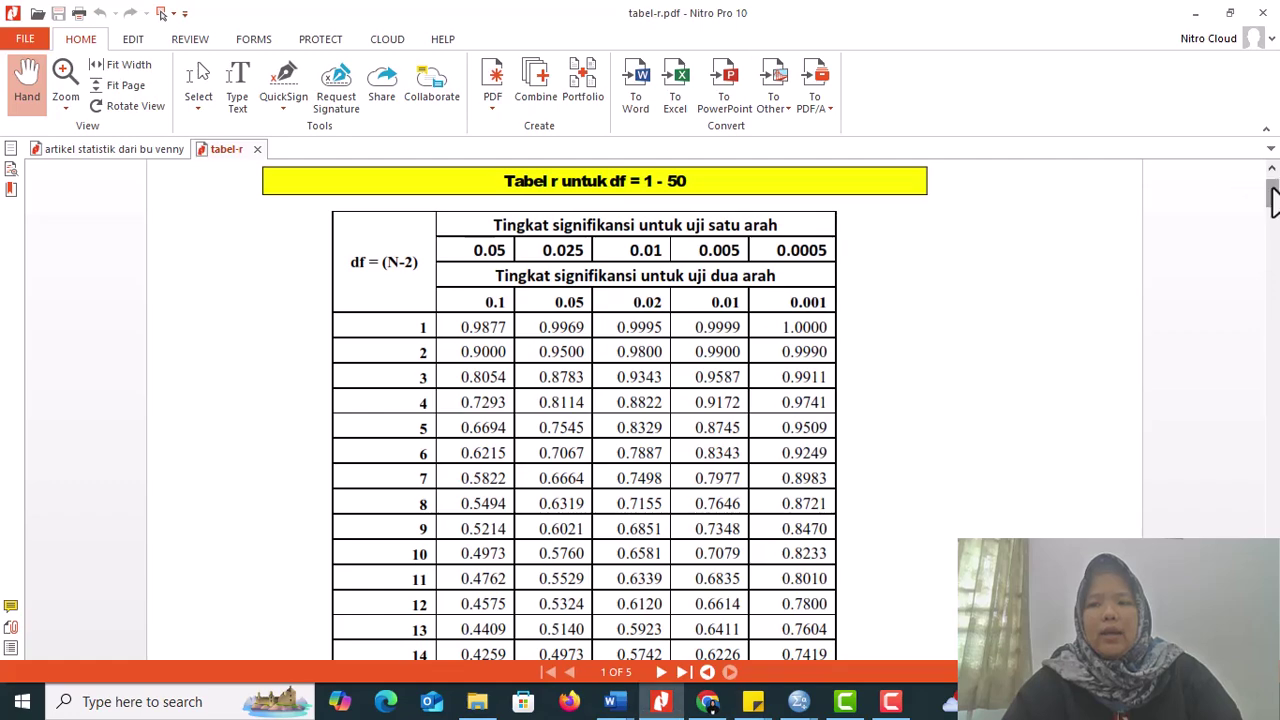
pyautogui.moveTo(1275, 205); pyautogui.dragTo(1276, 478)
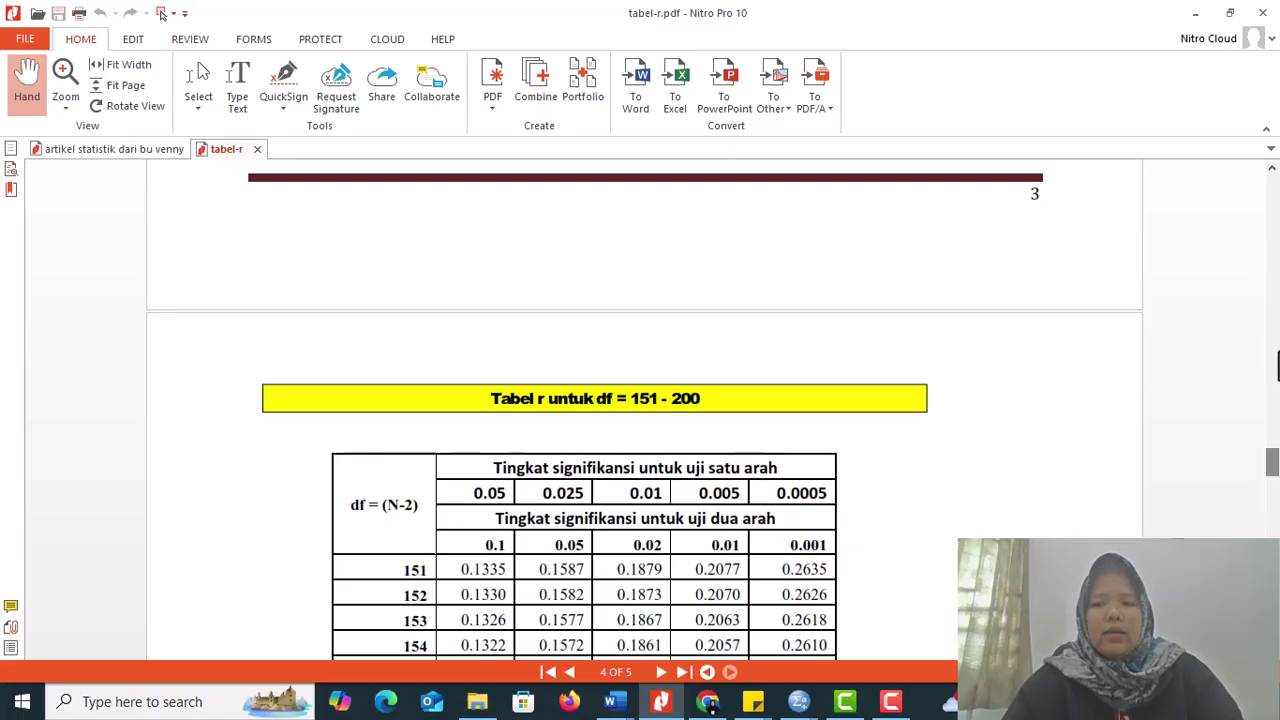
pyautogui.click(1275, 365)
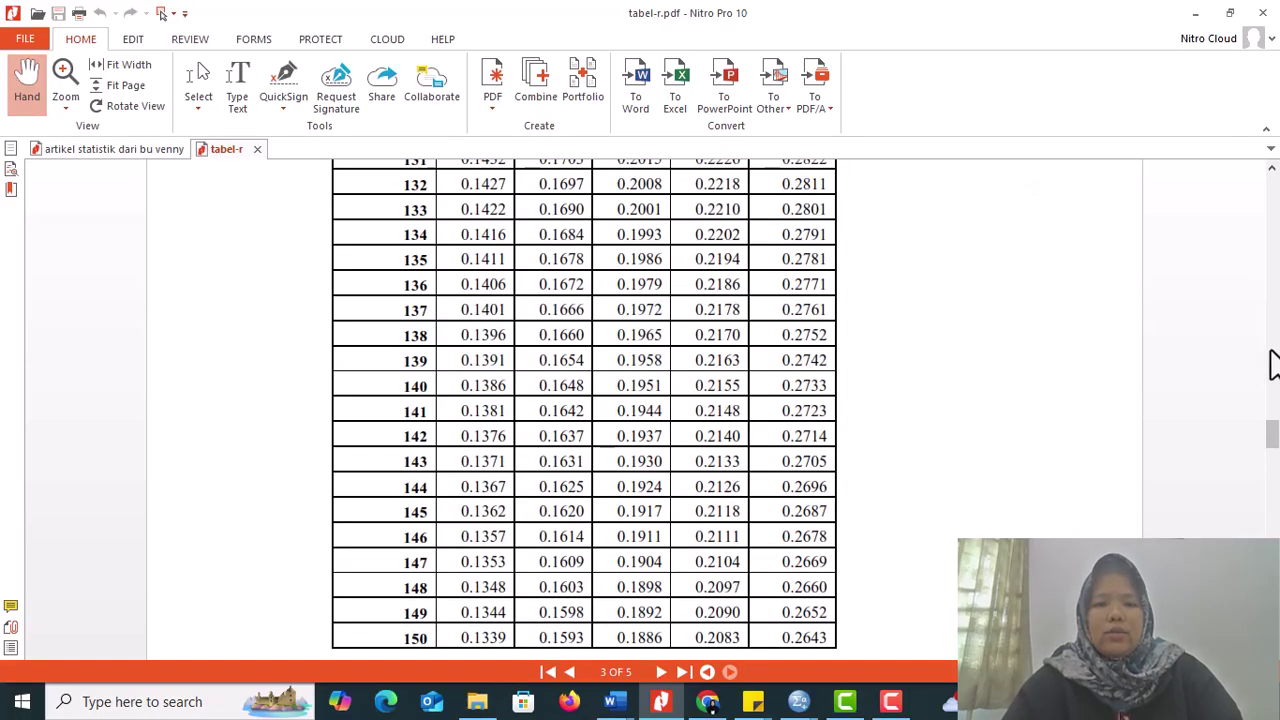
pyautogui.click(1275, 365)
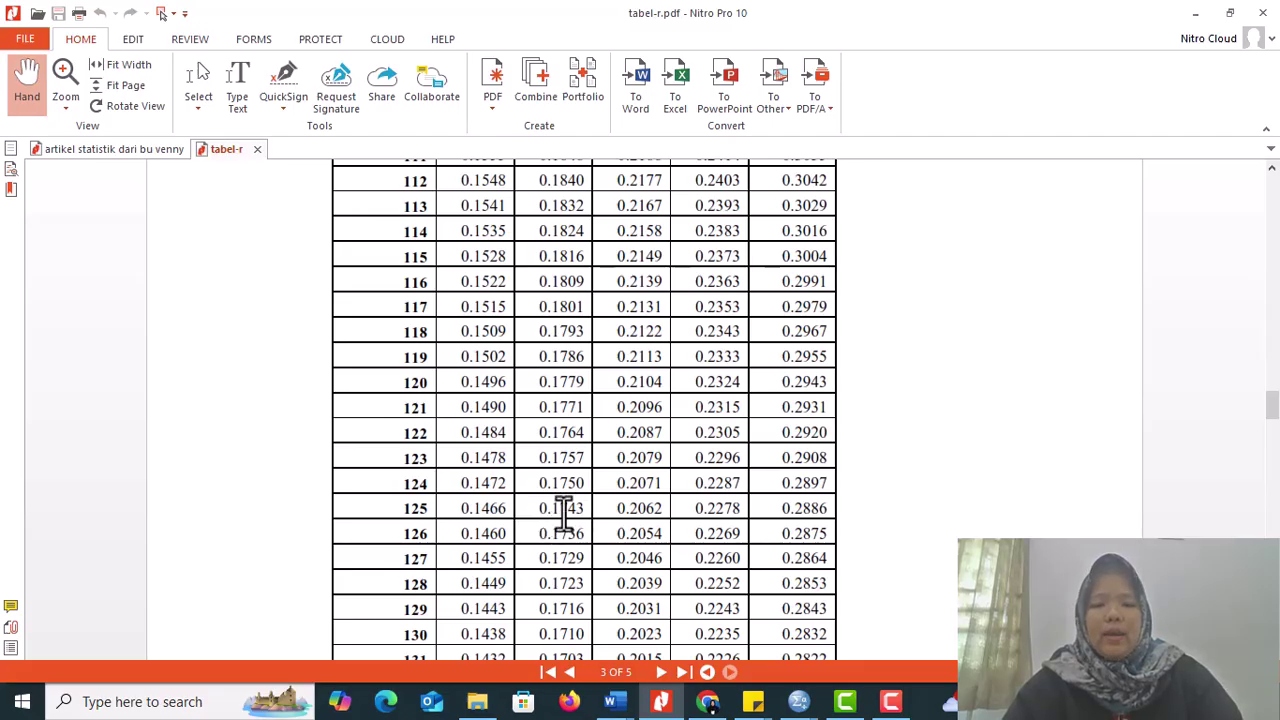
# Switch to the SPSS output and compare the first items' NilaiTOTAL correlations with the rtabel value in the validity sticky note.
pyautogui.moveTo(753, 700)
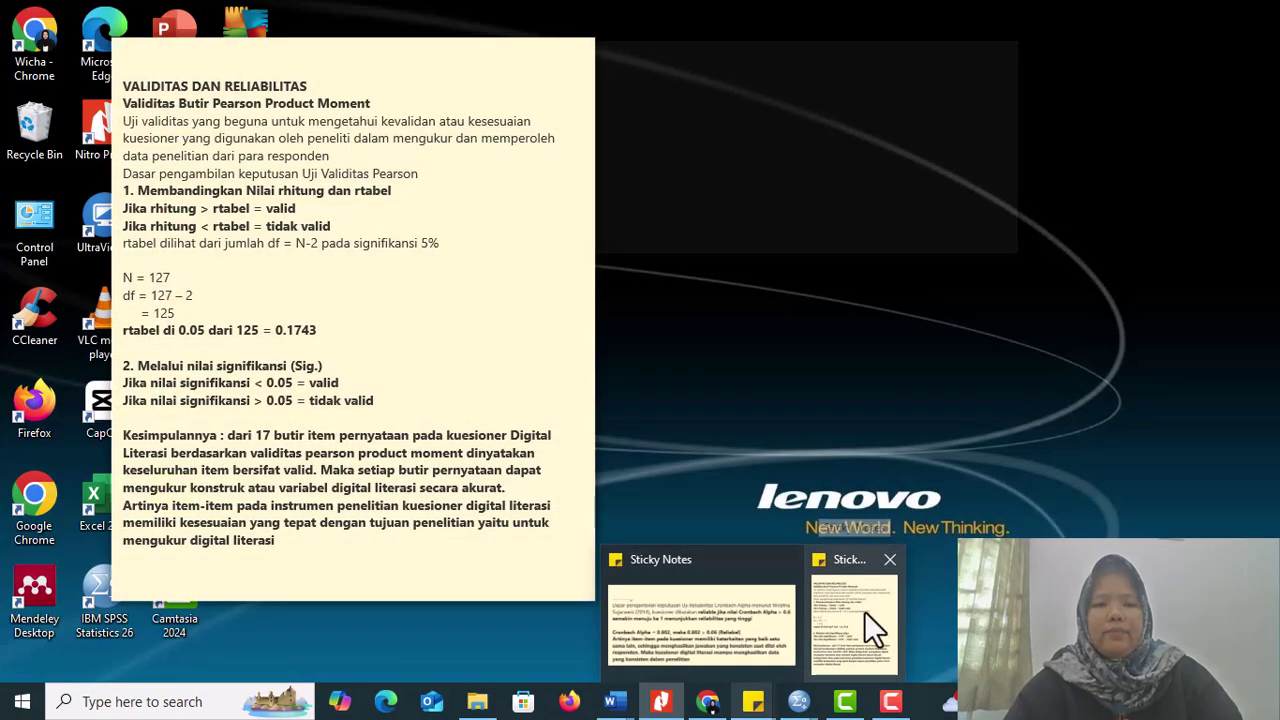
pyautogui.click(864, 611)
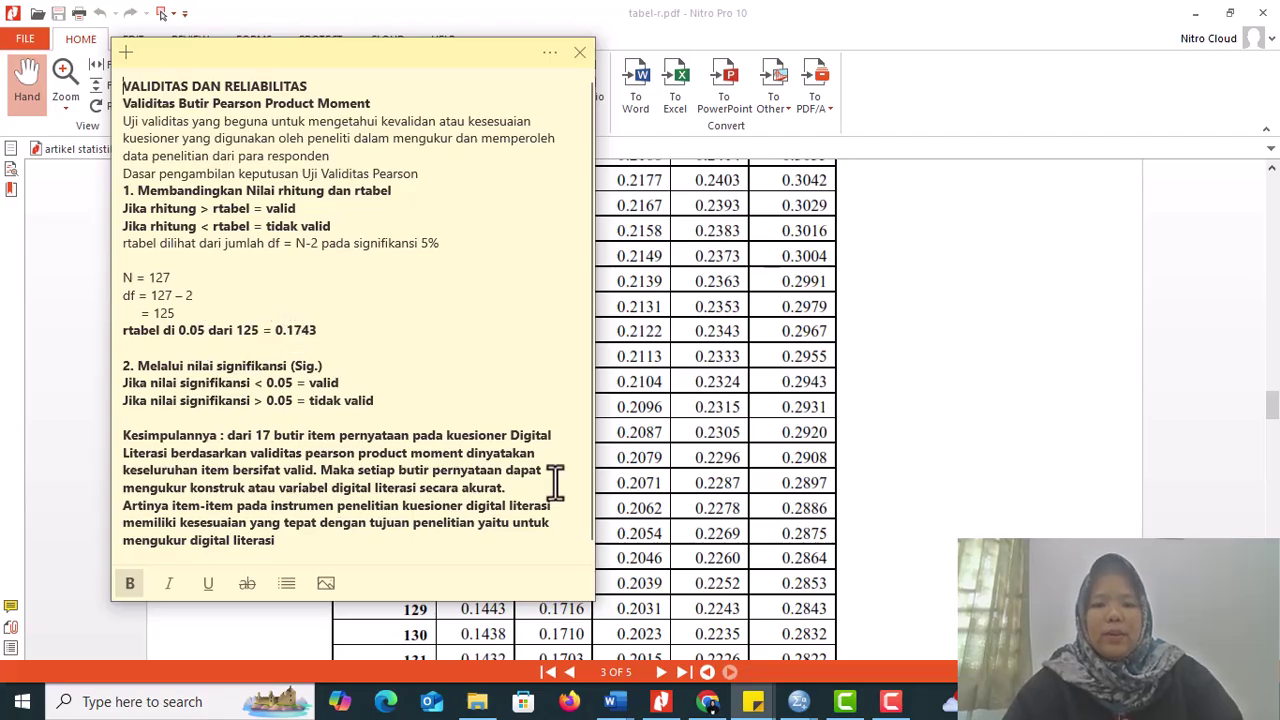
pyautogui.moveTo(806, 705)
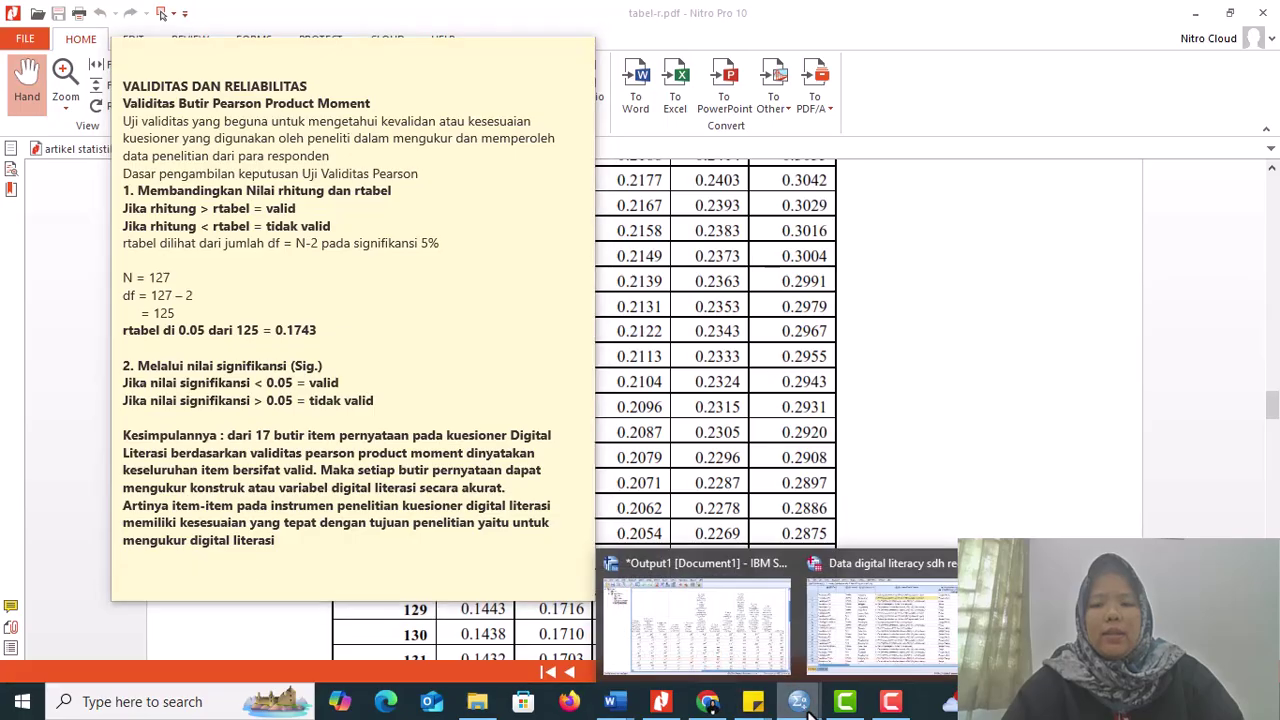
pyautogui.click(724, 649)
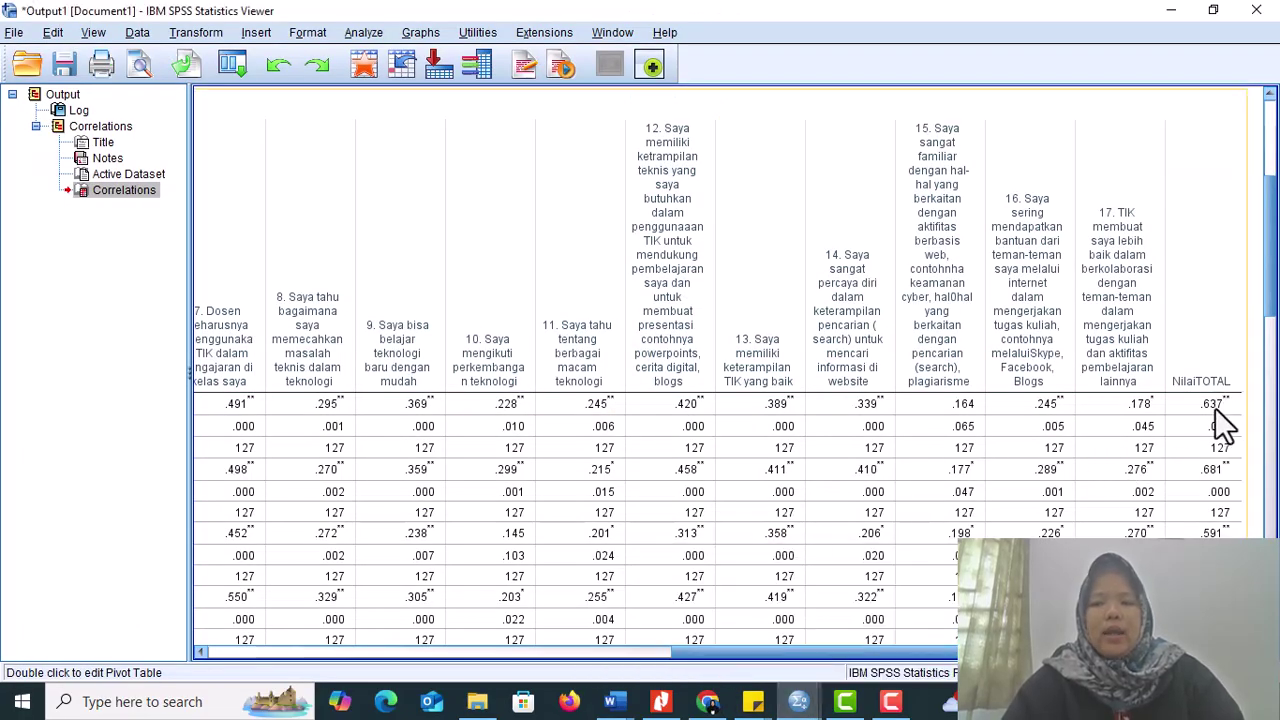
pyautogui.moveTo(755, 705)
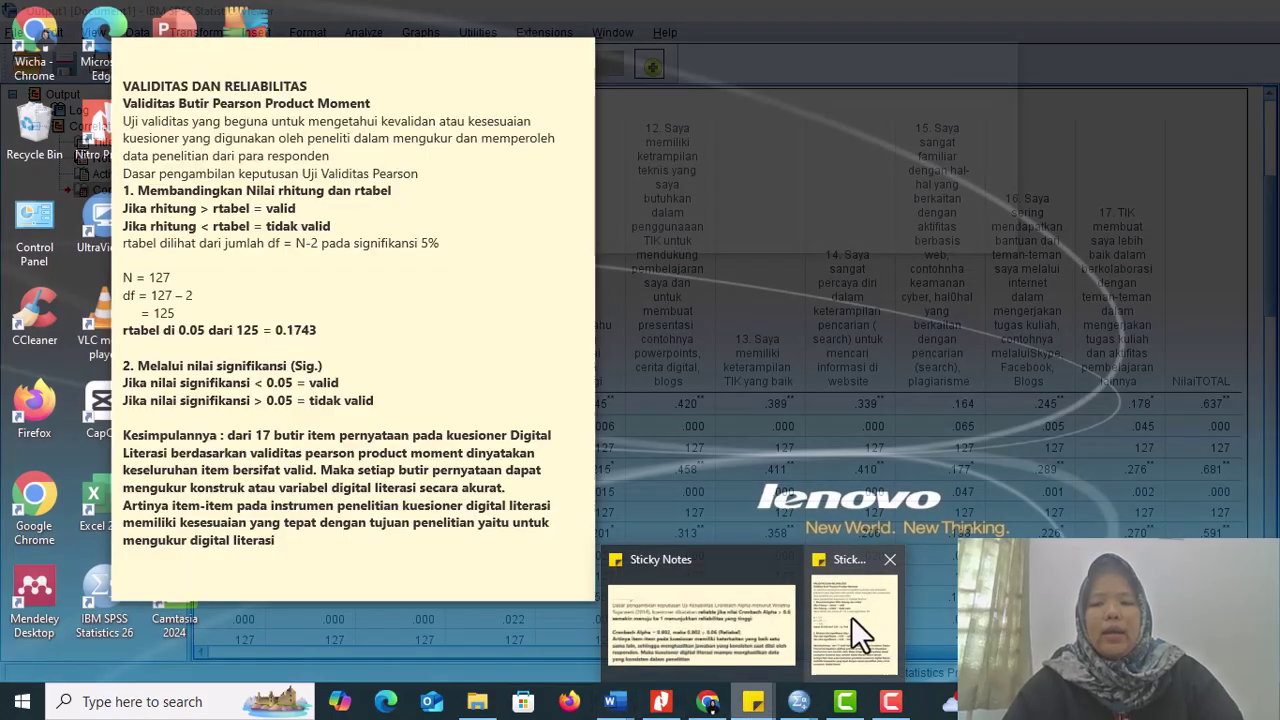
pyautogui.click(851, 616)
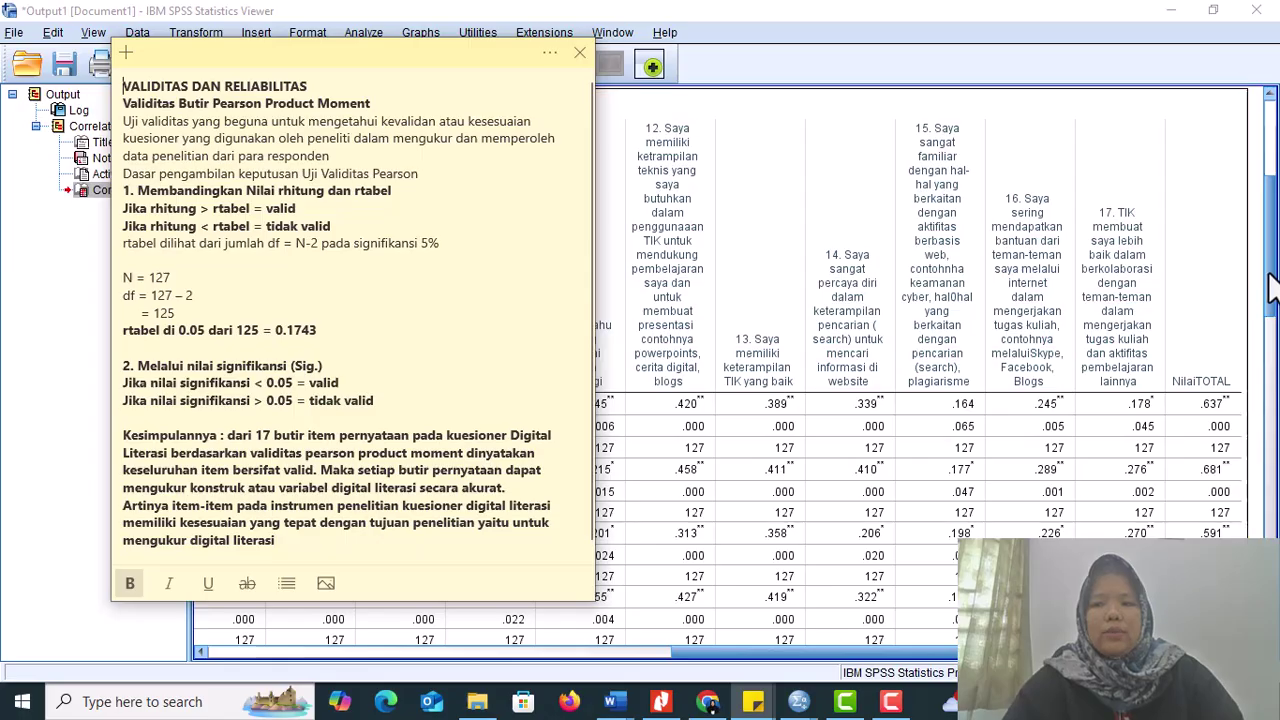
pyautogui.moveTo(1272, 290); pyautogui.dragTo(1274, 340)
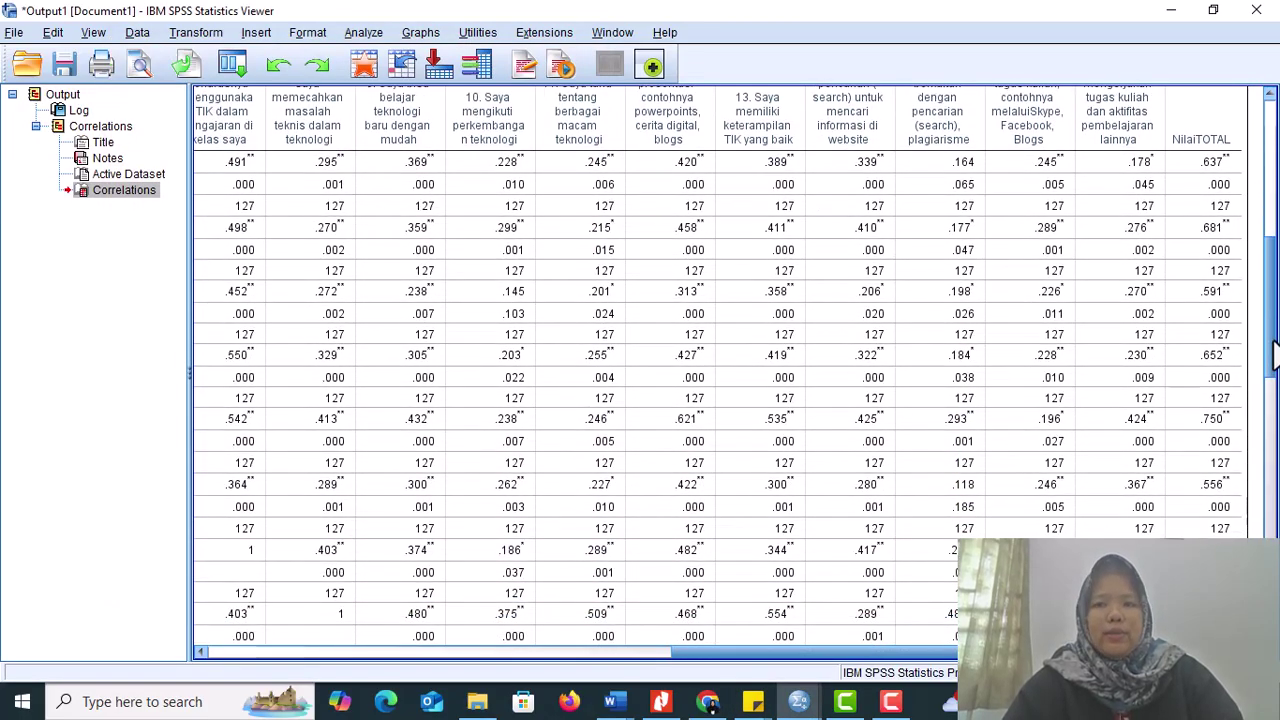
# Highlight the rtabel value 0.1743 in the validity sticky note and check the NilaiTOTAL correlations against it through the last item.
pyautogui.moveTo(753, 701)
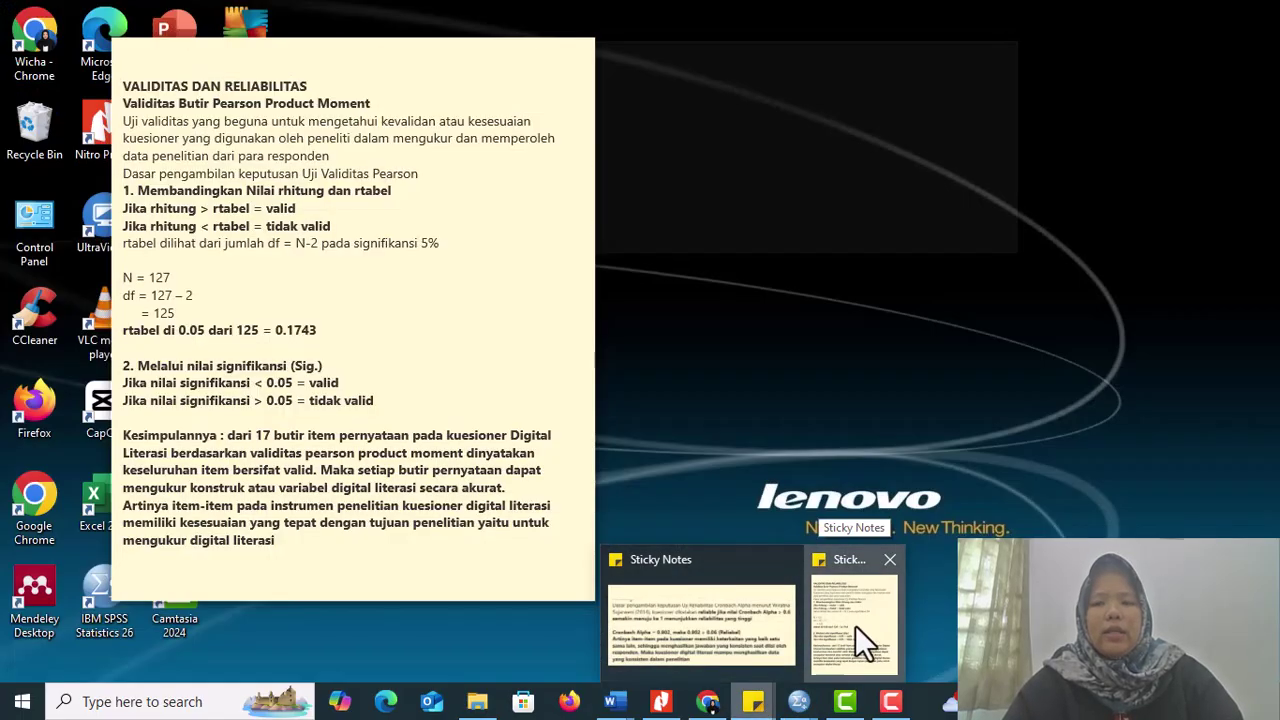
pyautogui.click(855, 625)
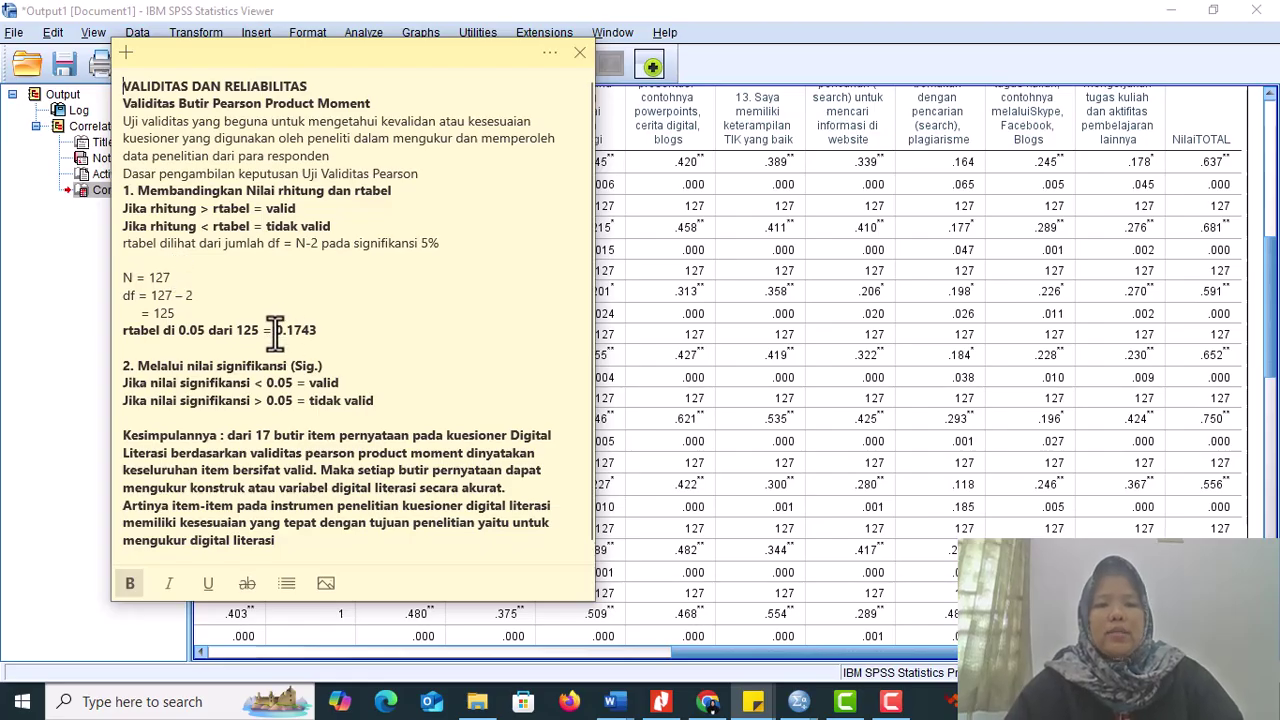
pyautogui.moveTo(276, 331); pyautogui.dragTo(319, 342)
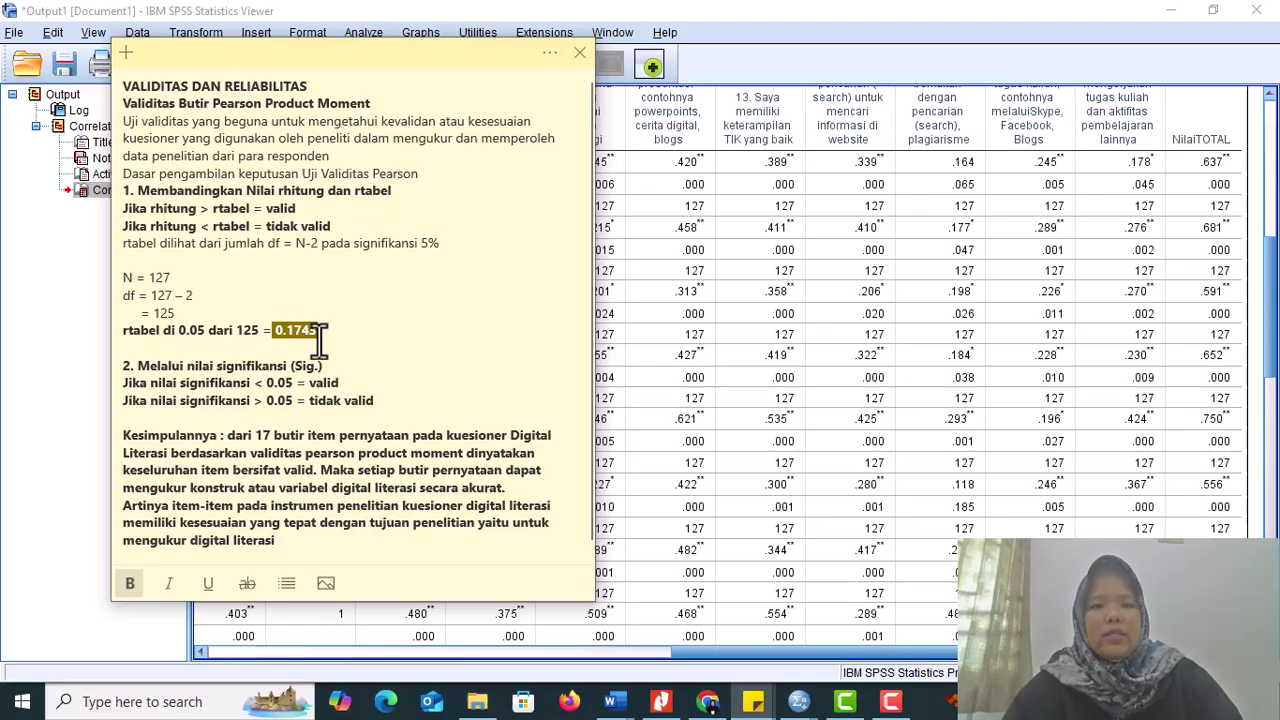
pyautogui.click(267, 209)
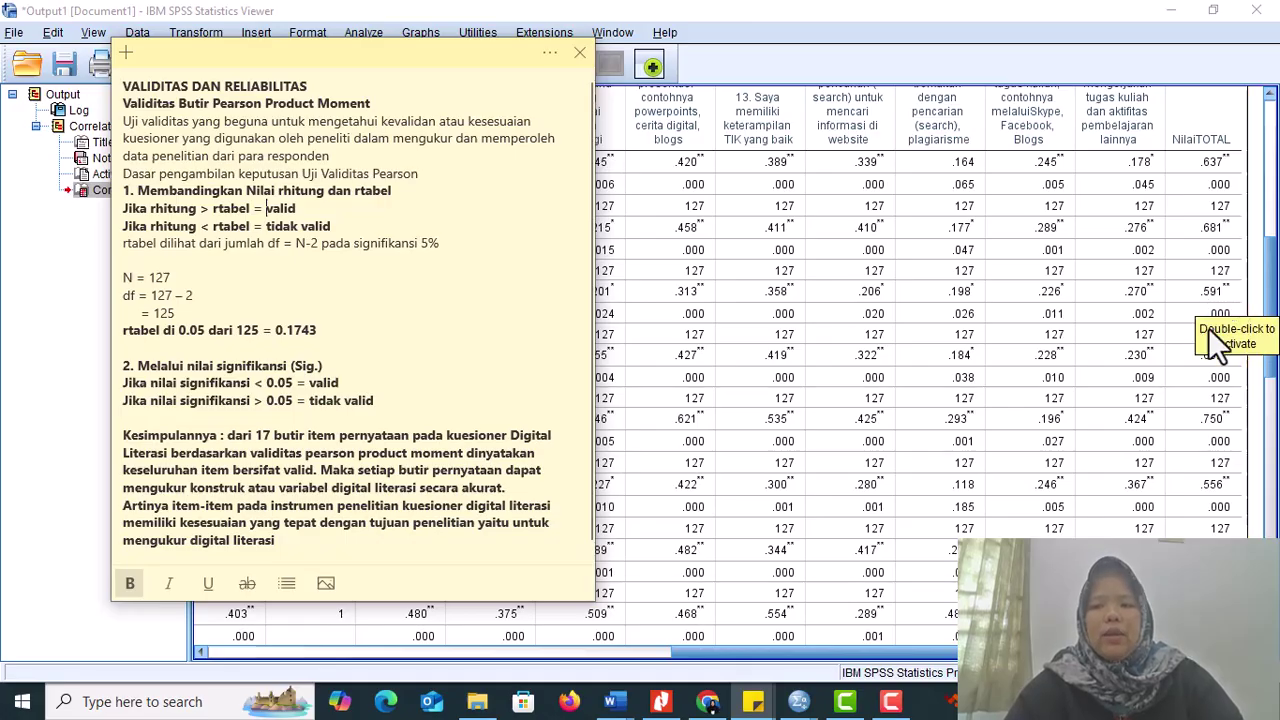
pyautogui.moveTo(1274, 318); pyautogui.dragTo(1275, 335)
pyautogui.scroll(-2, 1275, 338)
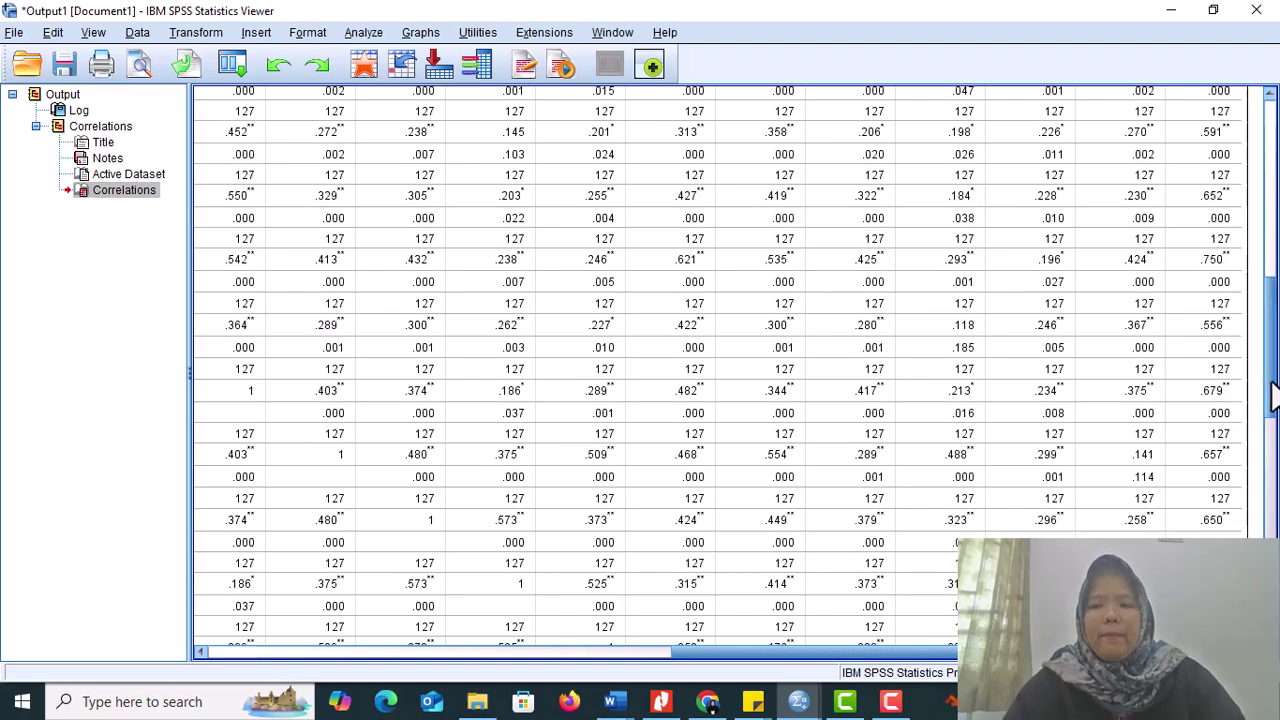
pyautogui.moveTo(1272, 395); pyautogui.dragTo(1276, 600)
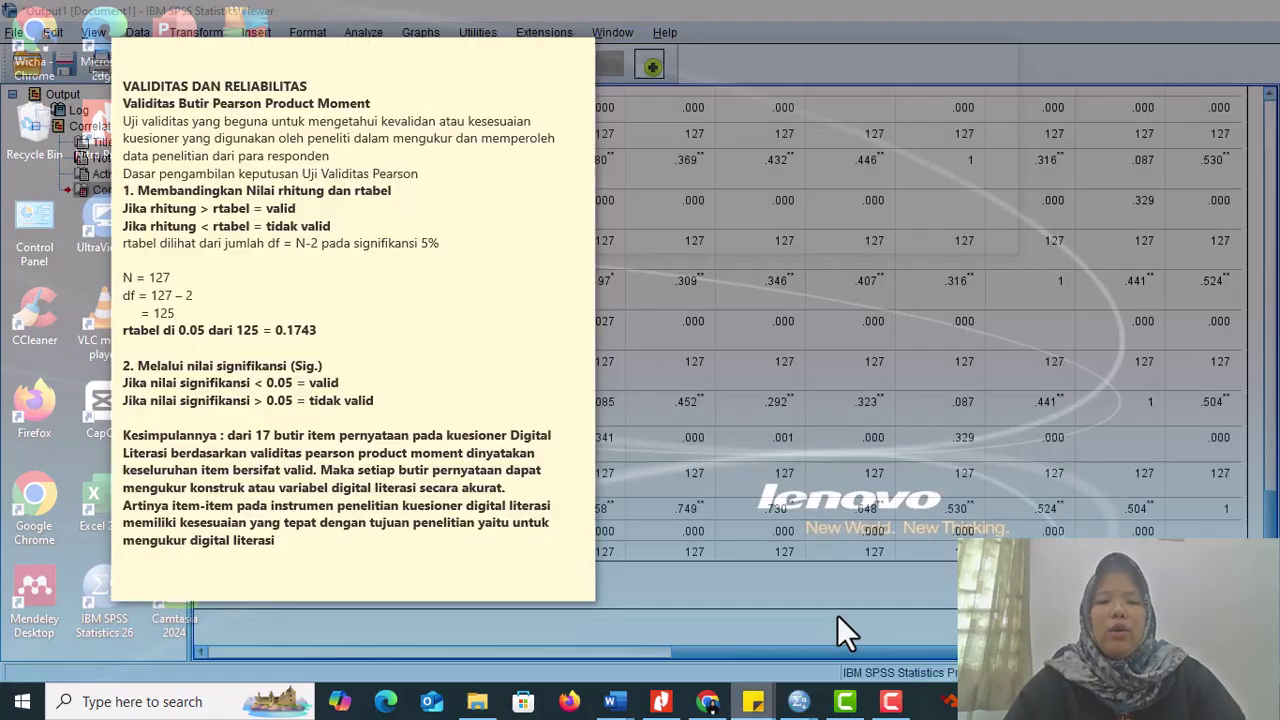
# Reread the significance rule in the validity sticky note and locate the Sig. (2-tailed) rows and their NilaiTOTAL values in the Correlations table.
pyautogui.click(837, 615)
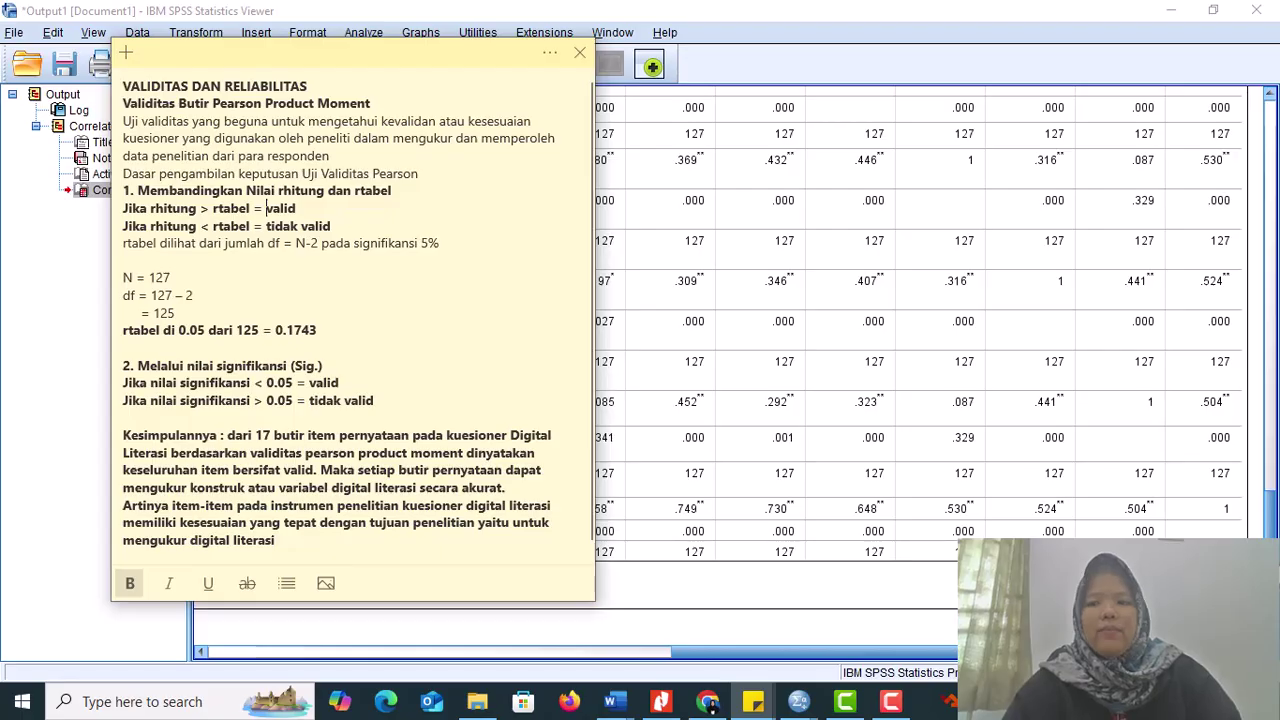
pyautogui.click(1255, 350)
pyautogui.scroll(10, 1250, 300)
pyautogui.scroll(-5, 1245, 190)
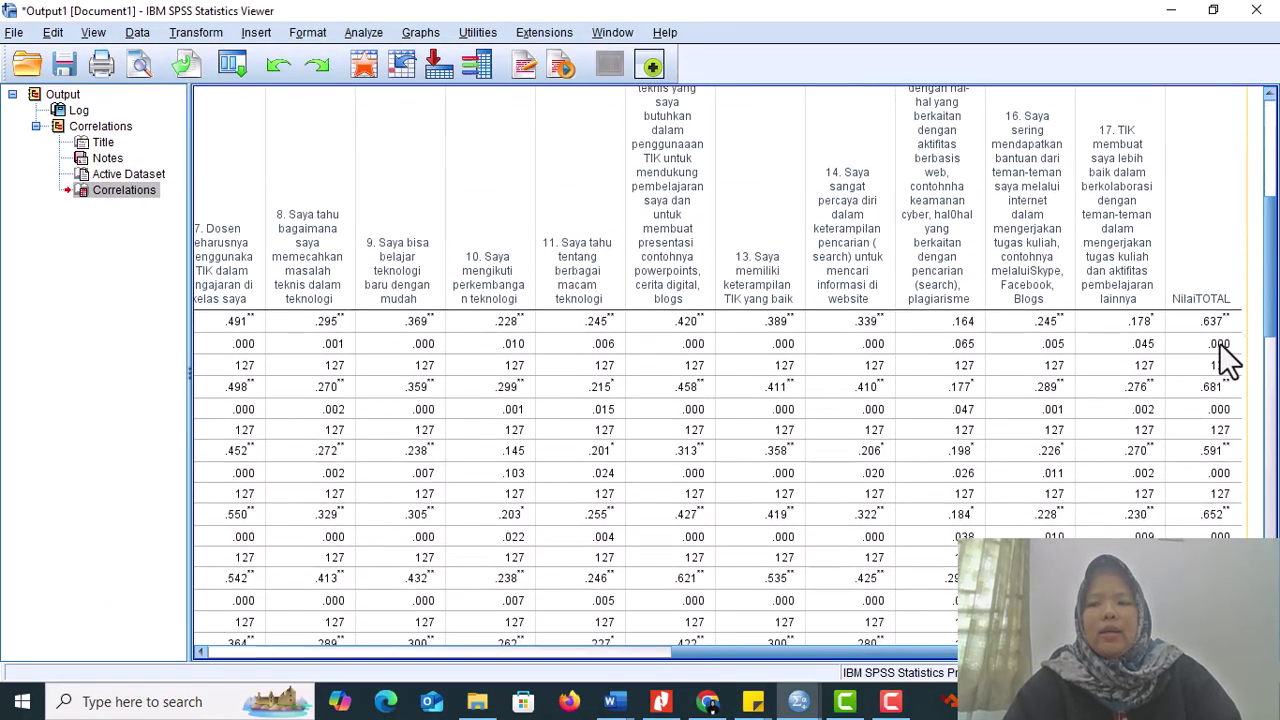
pyautogui.click(560, 652)
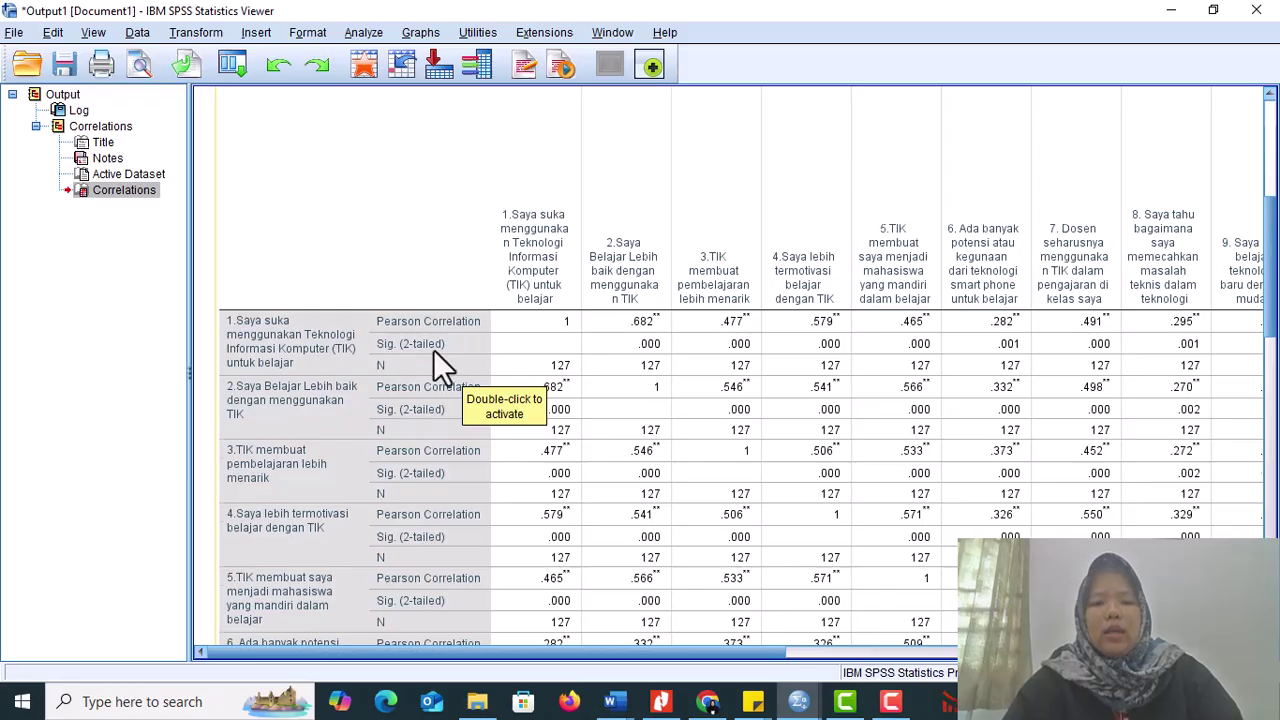
pyautogui.click(433, 349)
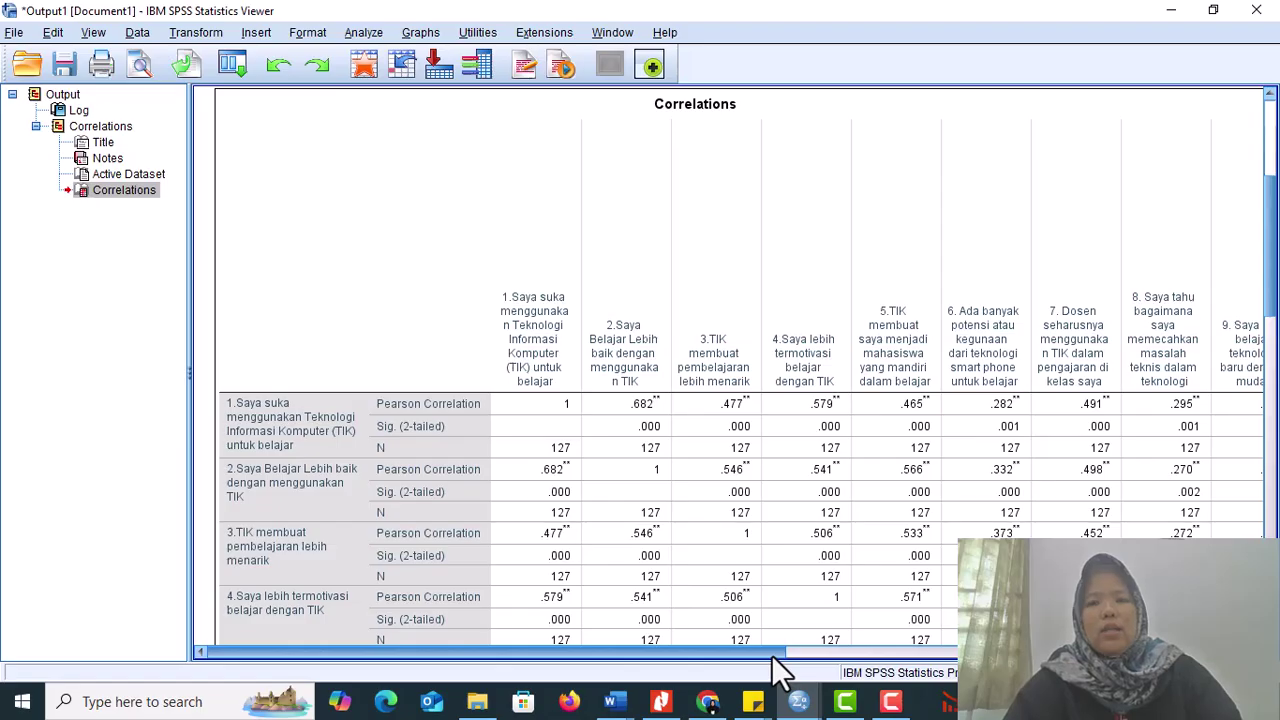
pyautogui.moveTo(773, 655); pyautogui.dragTo(1248, 655)
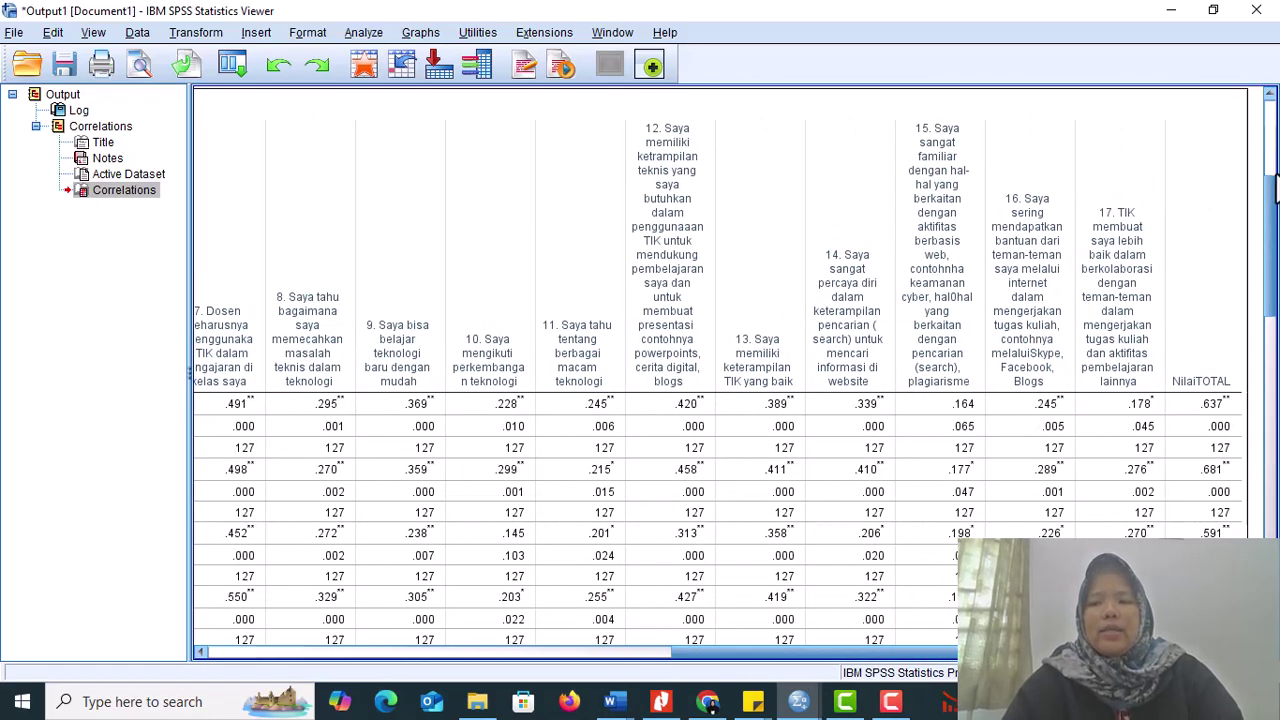
pyautogui.moveTo(1275, 237); pyautogui.dragTo(1266, 283)
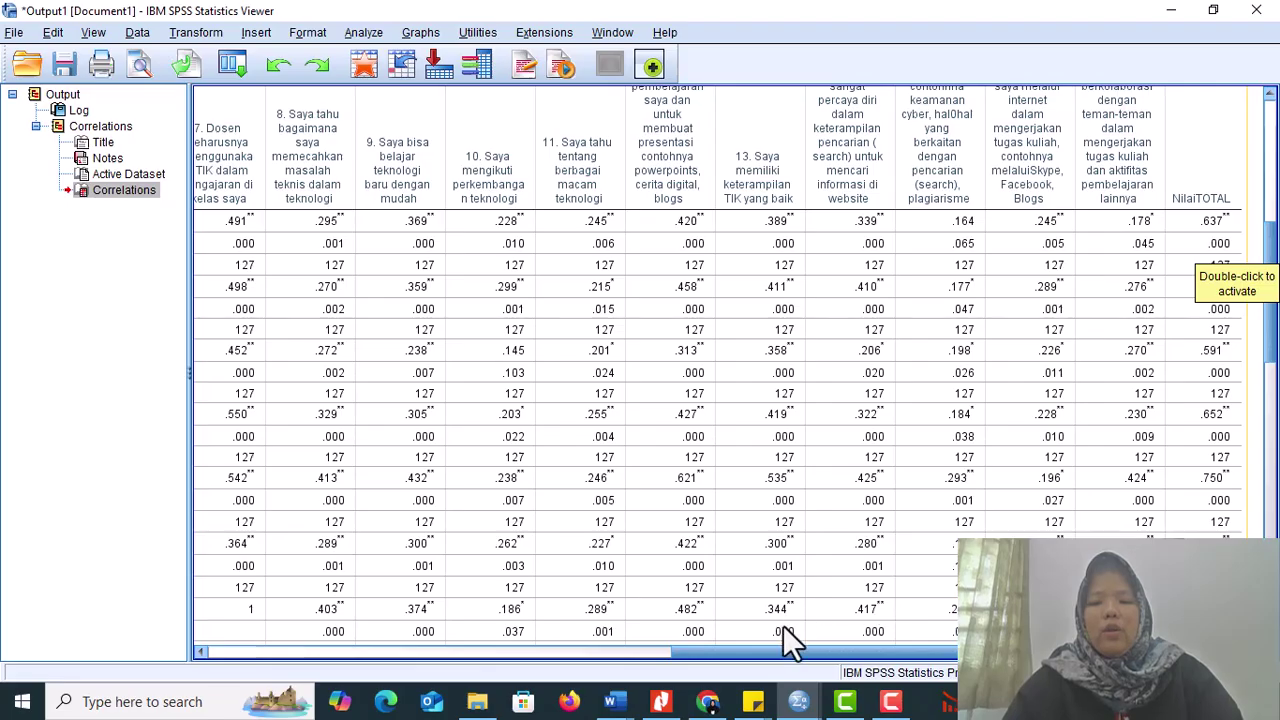
# Compare the NilaiTOTAL significance values with the 0.05 limit in the sticky note, down to the end of the Correlations table.
pyautogui.click(753, 701)
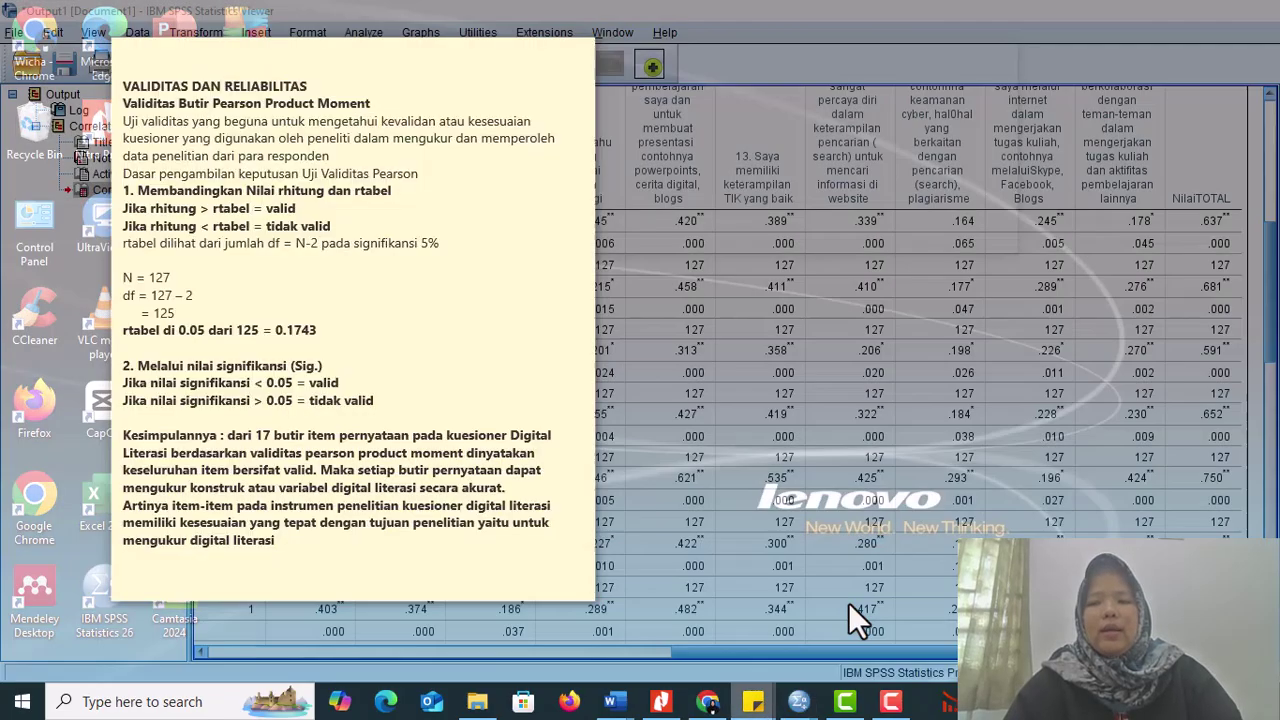
pyautogui.click(848, 602)
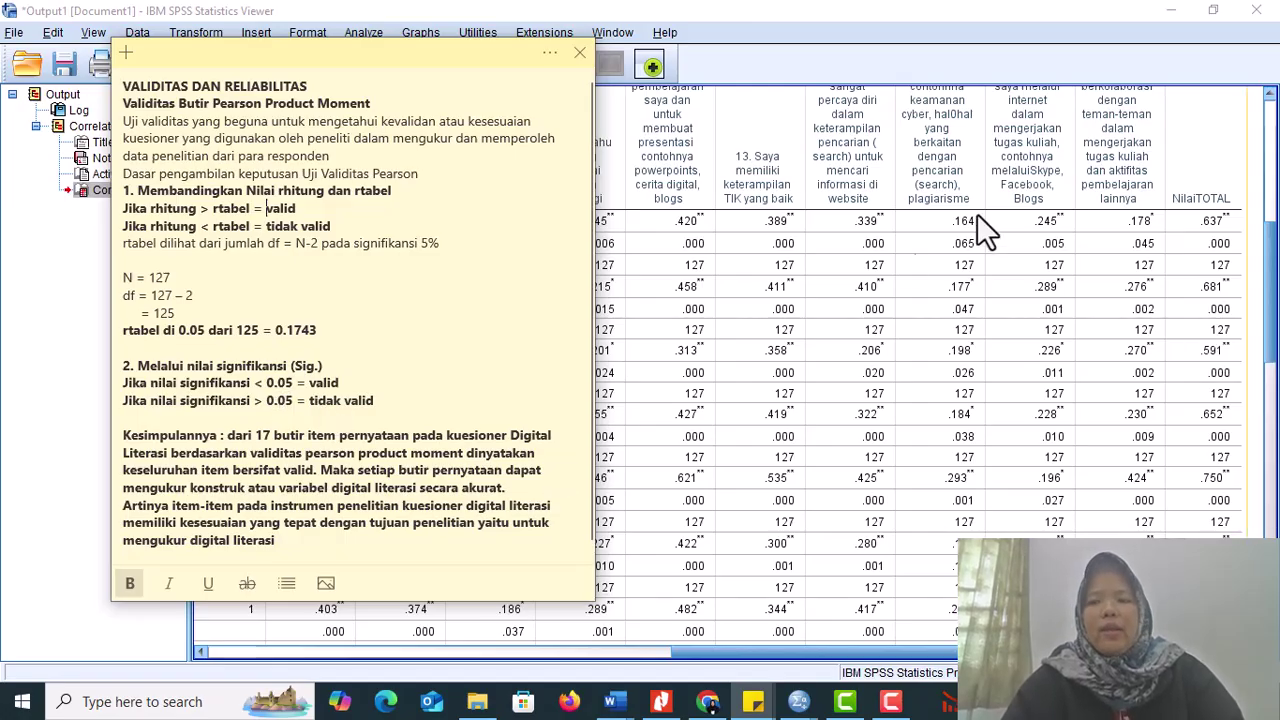
pyautogui.moveTo(1271, 292); pyautogui.dragTo(1277, 574)
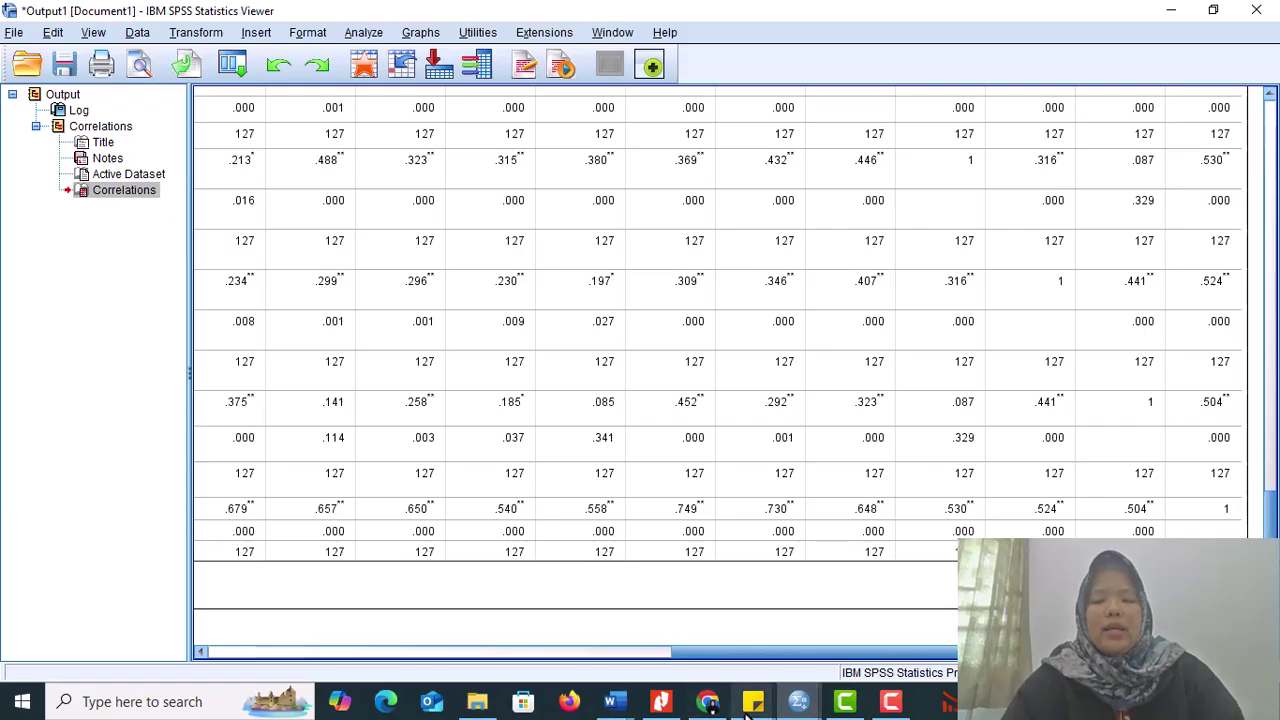
# Highlight the rule "Jika nilai signifikansi < 0.05 = valid" in the validity sticky note and read the conclusion on the 17 items.
pyautogui.moveTo(751, 700)
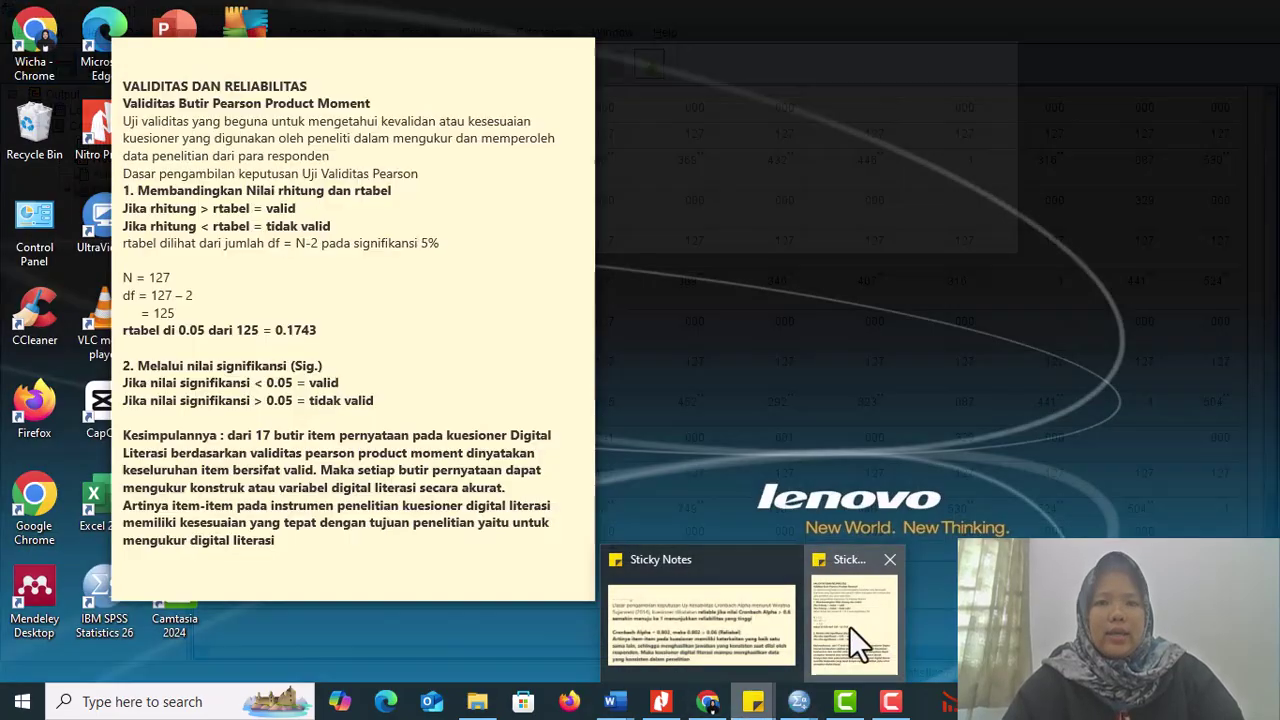
pyautogui.click(849, 626)
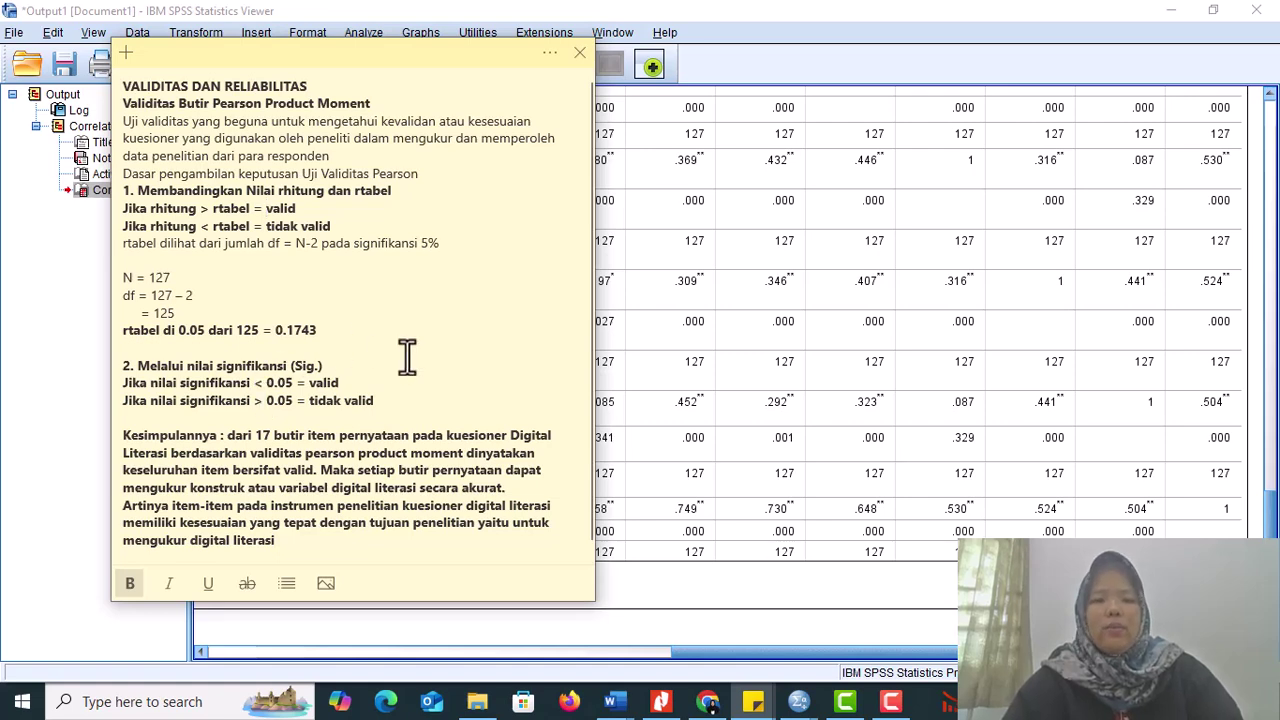
pyautogui.tripleClick(121, 383)
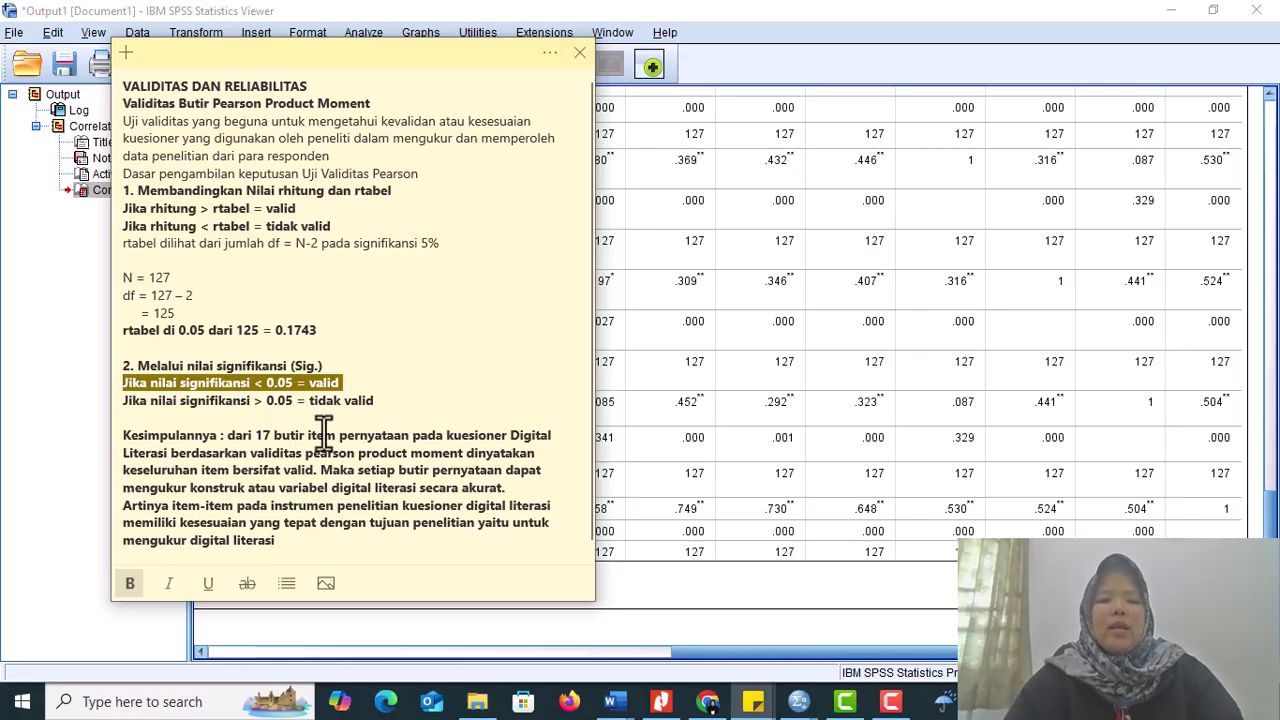
pyautogui.click(316, 433)
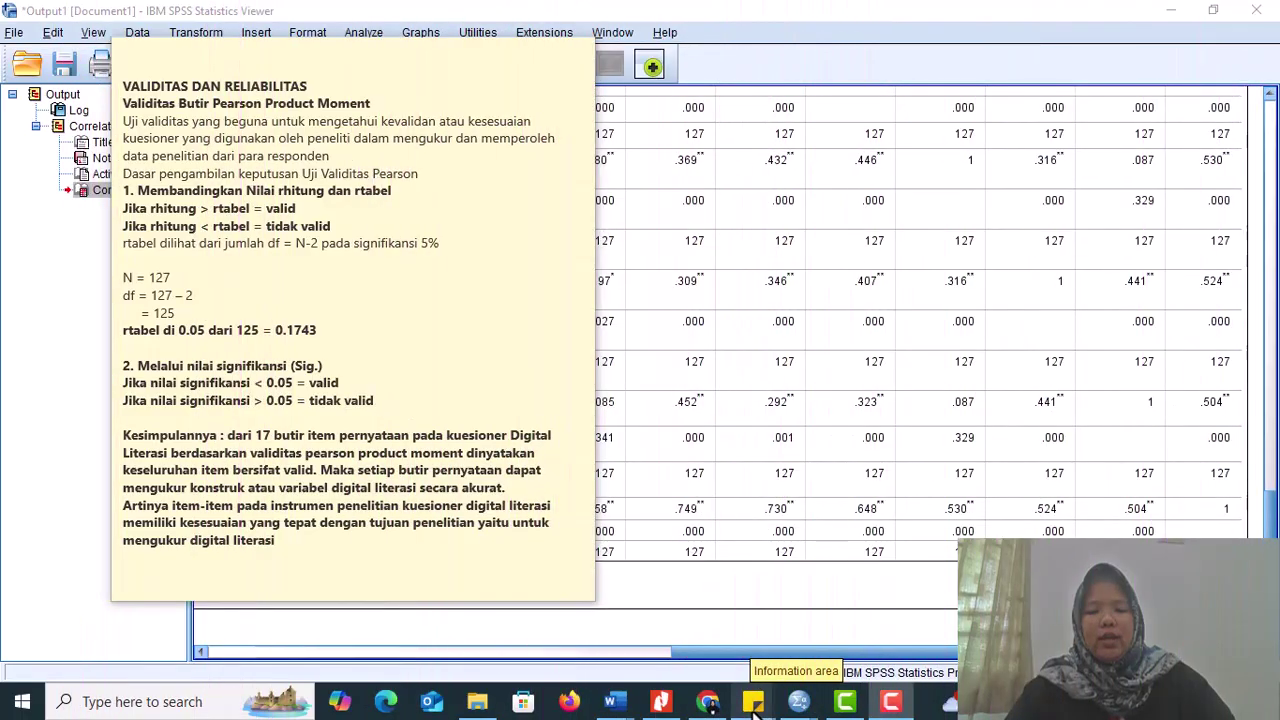
# Switch to the SPSS Data Editor and bring up the Cronbach Alpha sticky note over it, enlarged to show its full text.
pyautogui.moveTo(753, 705)
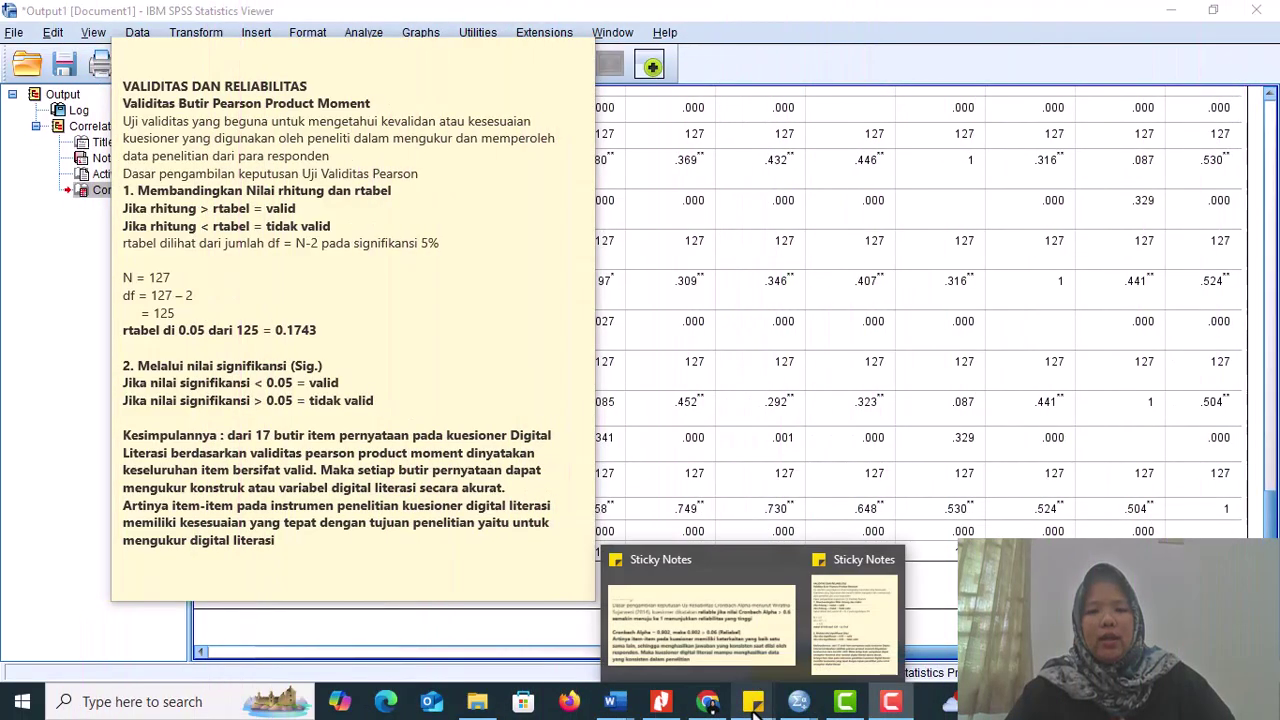
pyautogui.moveTo(799, 703)
pyautogui.click(866, 606)
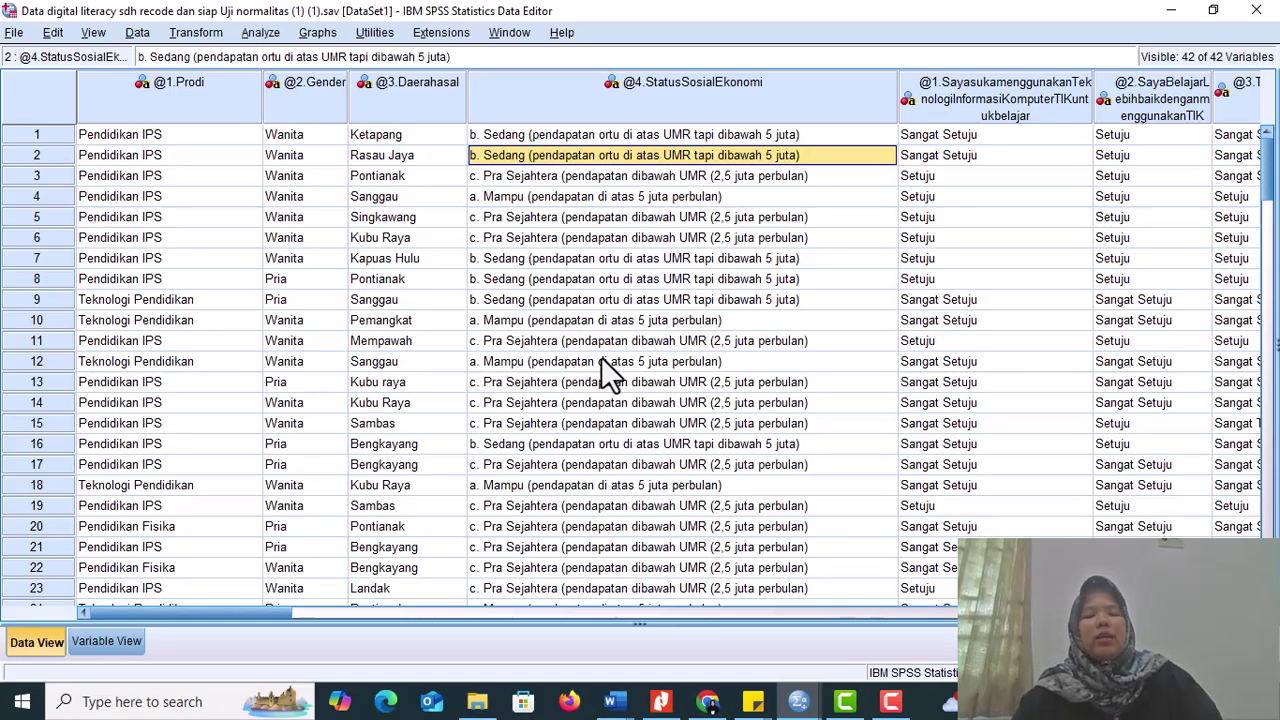
pyautogui.click(754, 703)
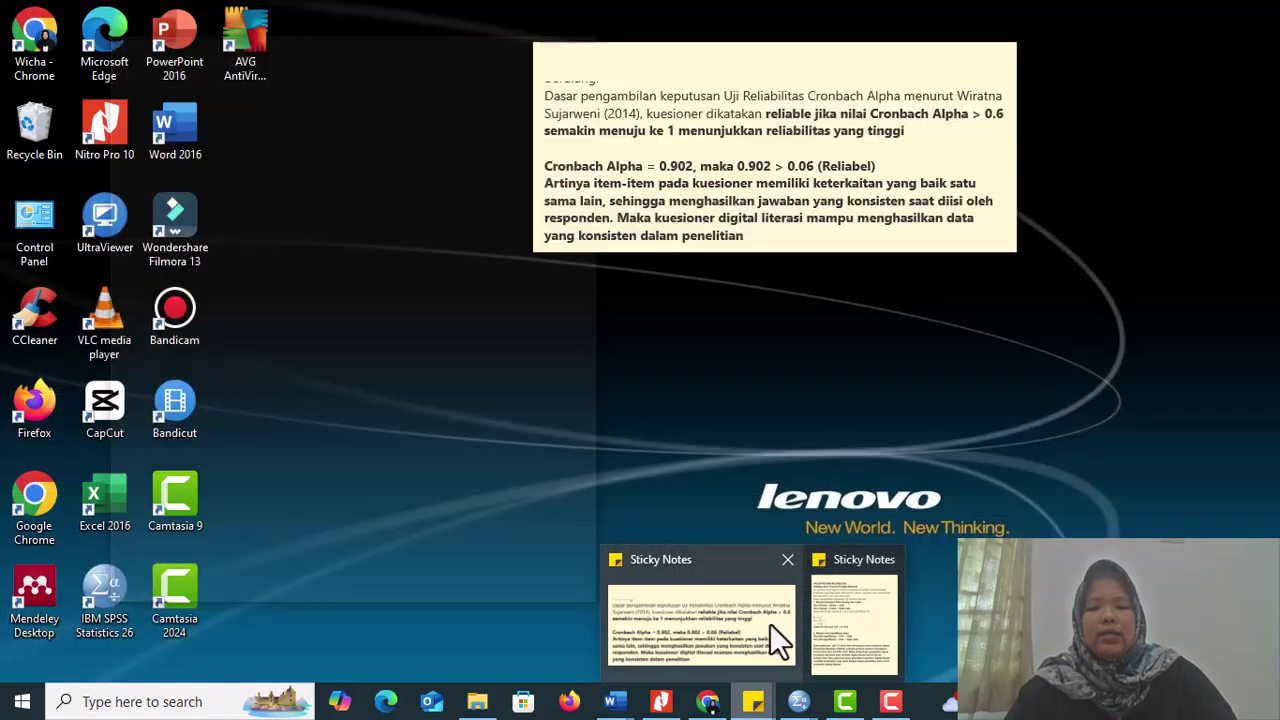
pyautogui.click(770, 623)
pyautogui.moveTo(865, 60); pyautogui.dragTo(569, 128)
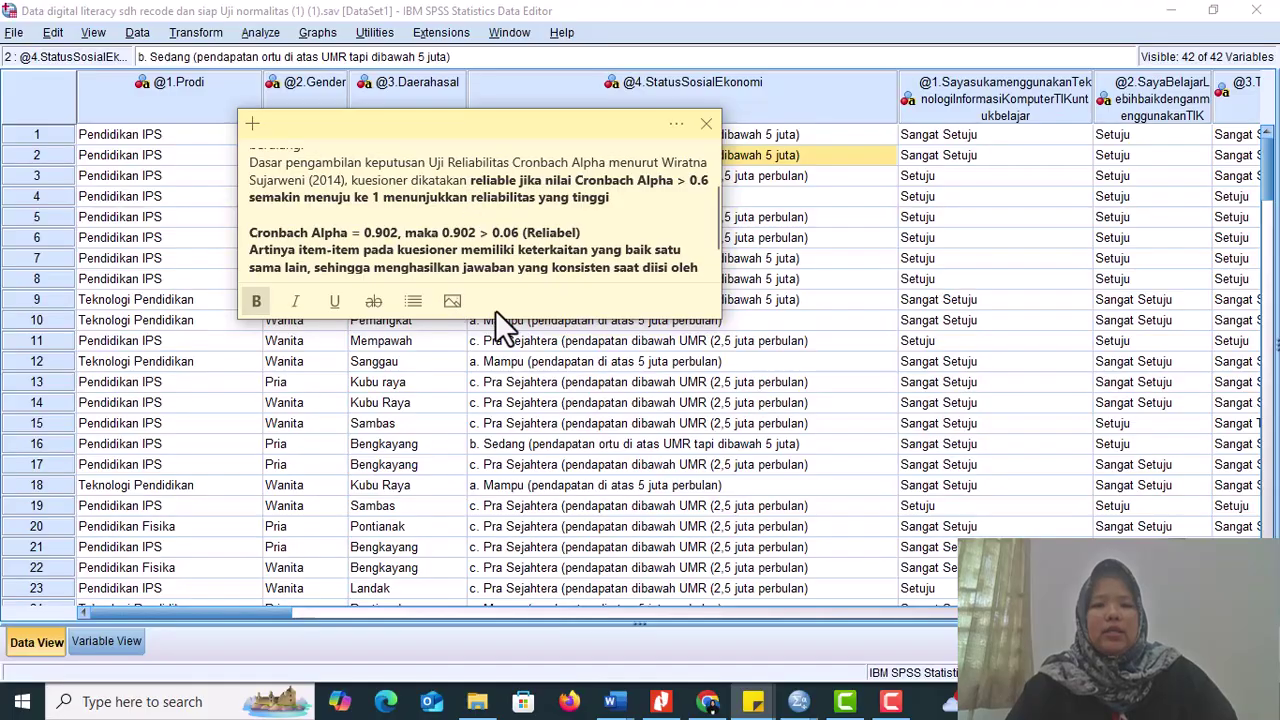
pyautogui.moveTo(497, 318); pyautogui.dragTo(498, 437)
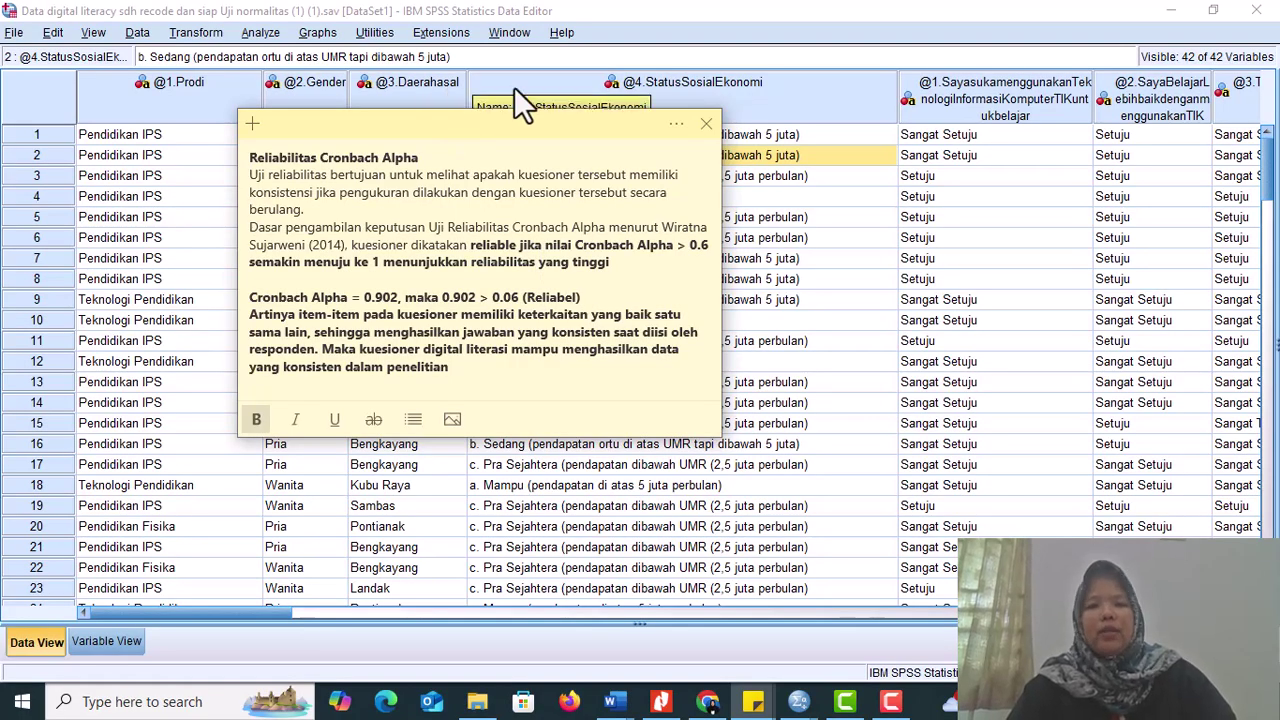
# Return to the dataset in the SPSS Data Editor and open the Reliability Analysis dialog.
pyautogui.click(574, 86)
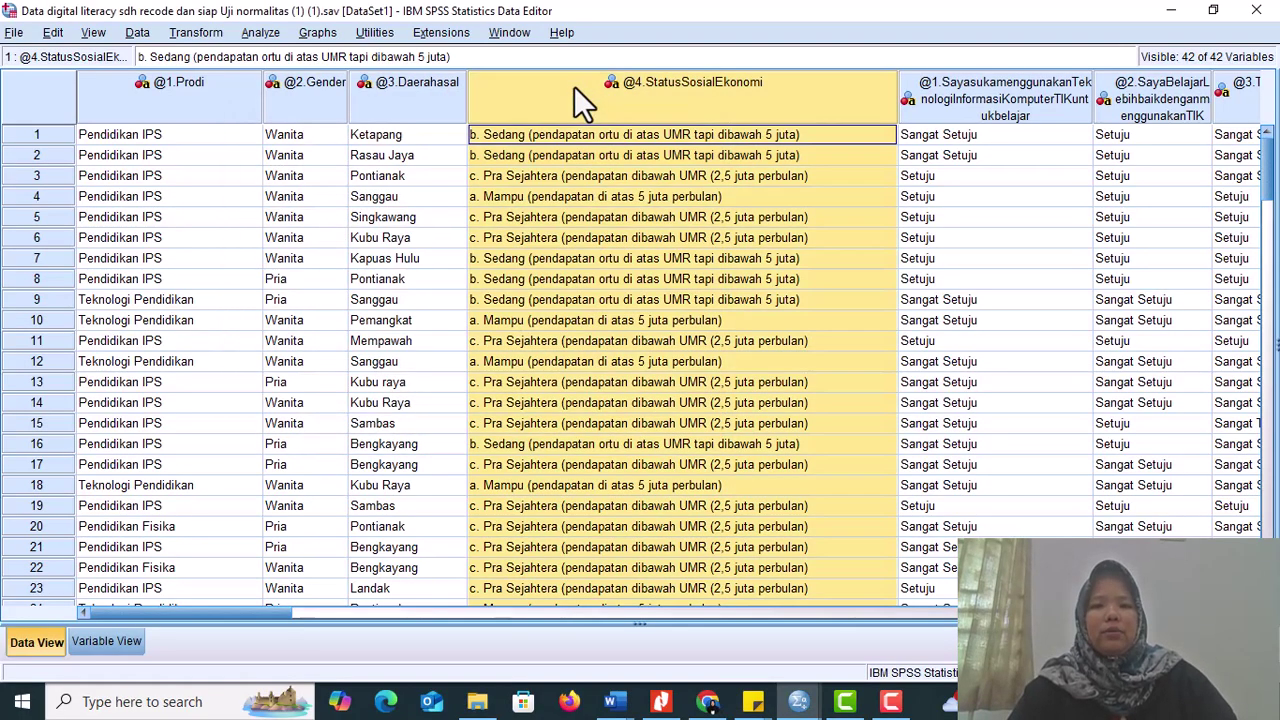
pyautogui.click(428, 128)
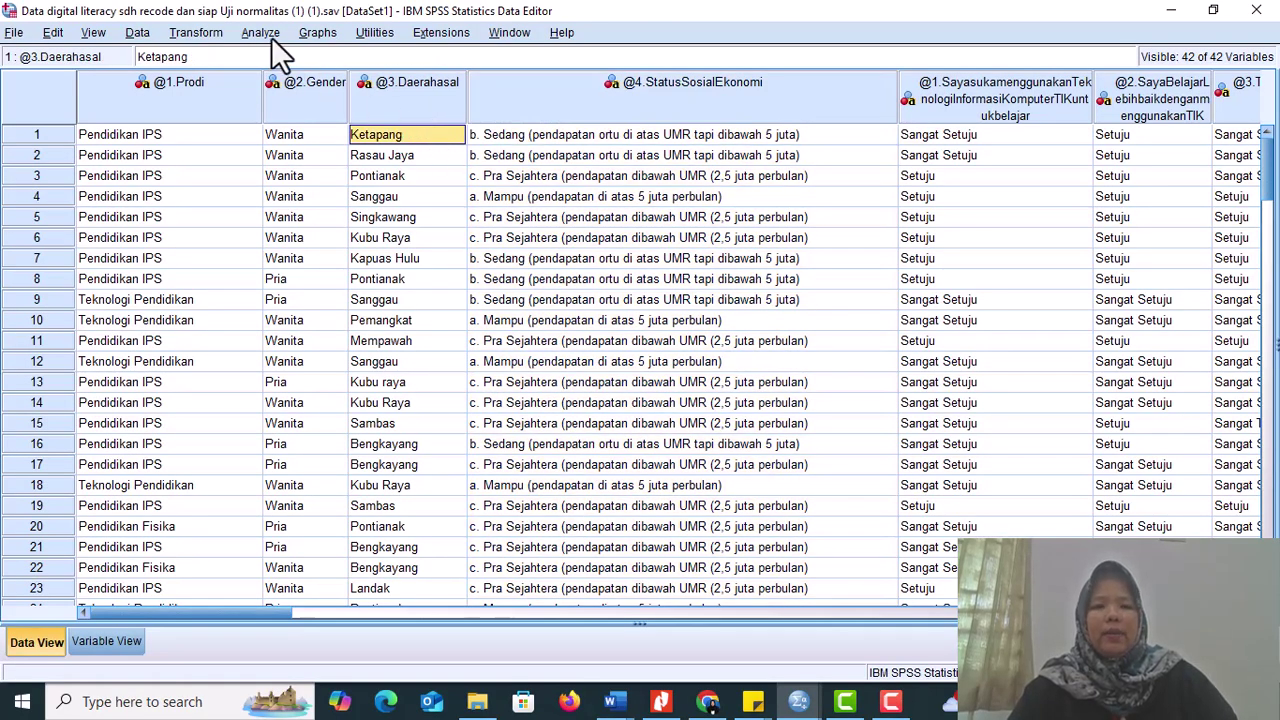
pyautogui.click(262, 33)
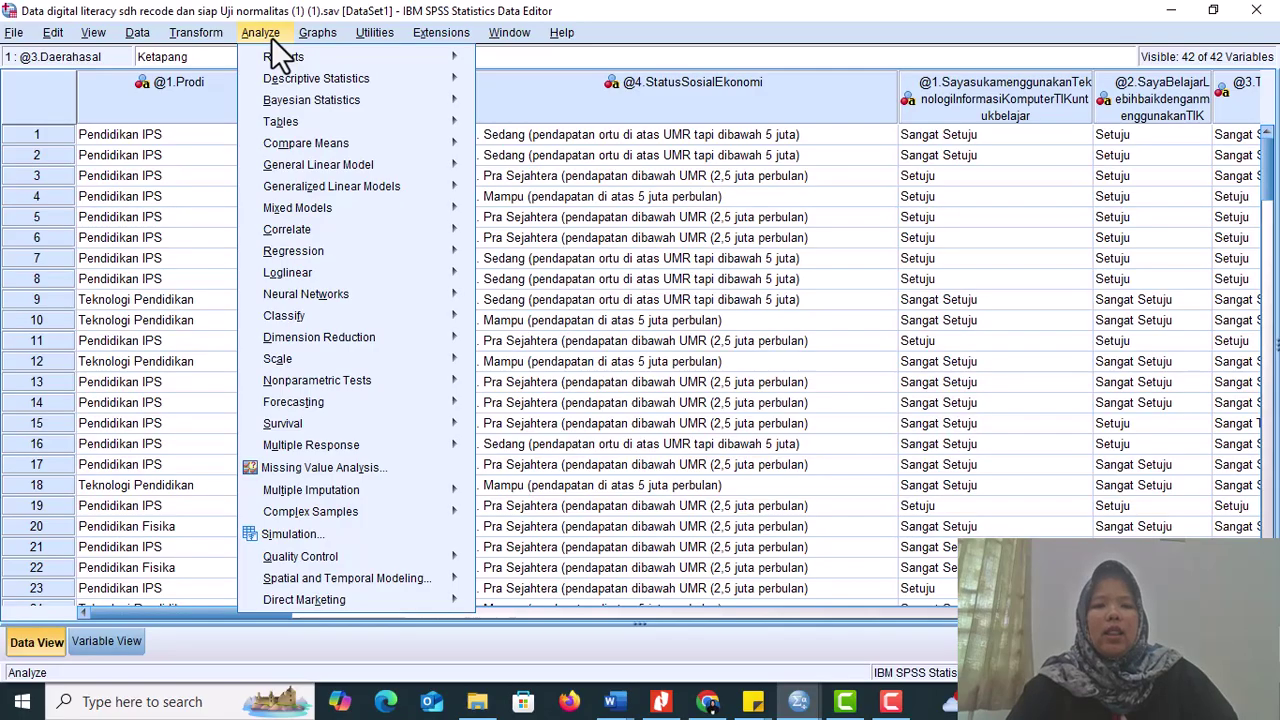
pyautogui.moveTo(410, 356)
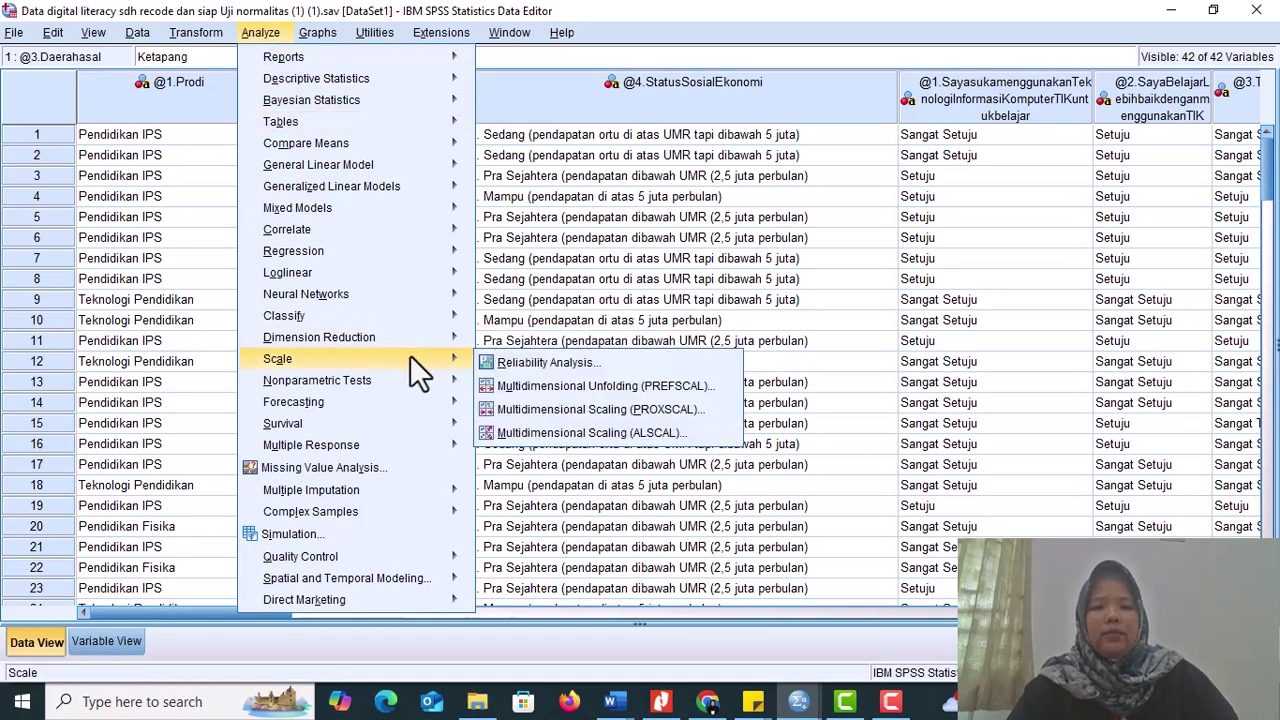
pyautogui.click(510, 362)
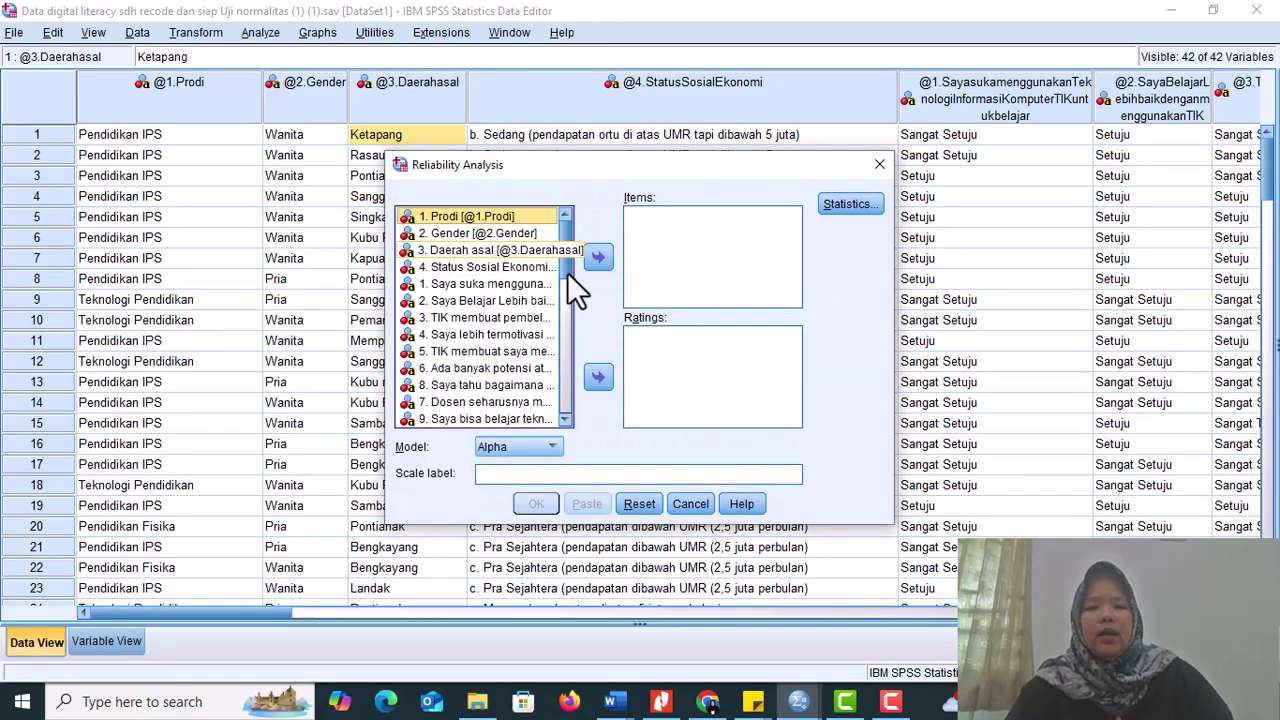
# Add the 17 recoded ordinal questionnaire items, from "1.Saya suka menggunak..." through "17. TIK membuat saya le...", to the reliability analysis items.
pyautogui.moveTo(567, 272); pyautogui.dragTo(574, 382)
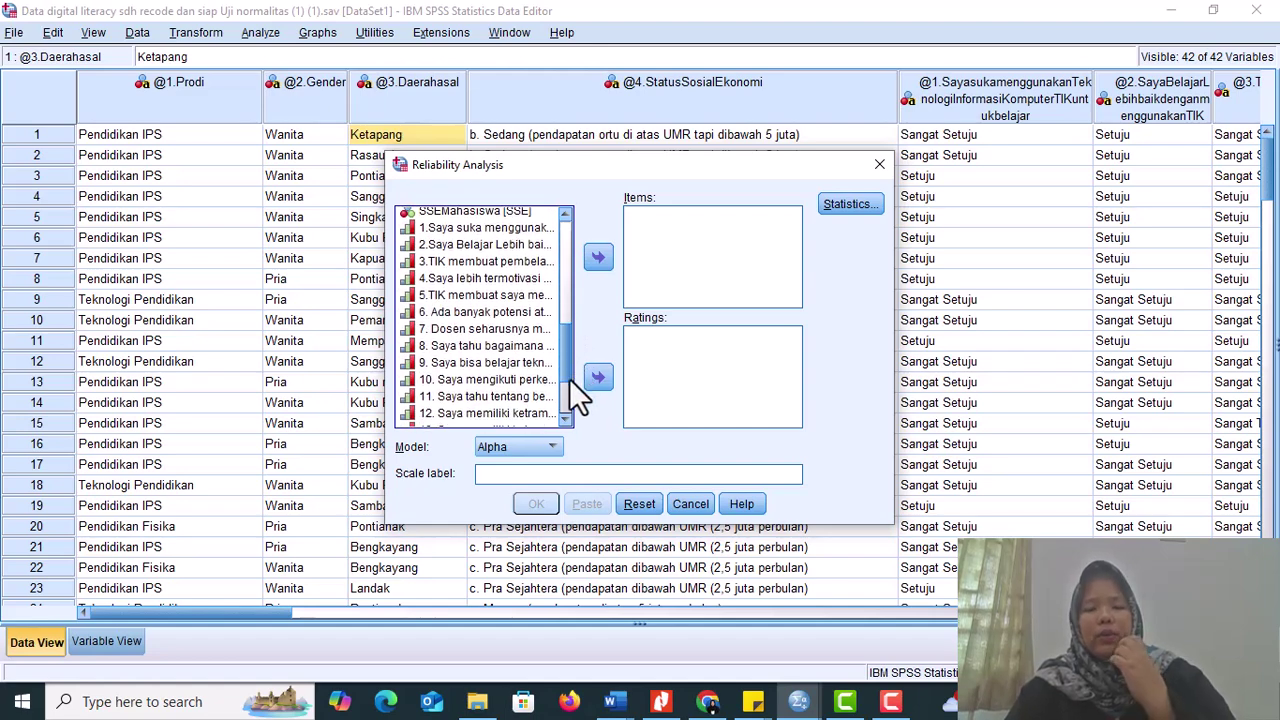
pyautogui.click(437, 229)
pyautogui.moveTo(439, 235); pyautogui.dragTo(533, 420)
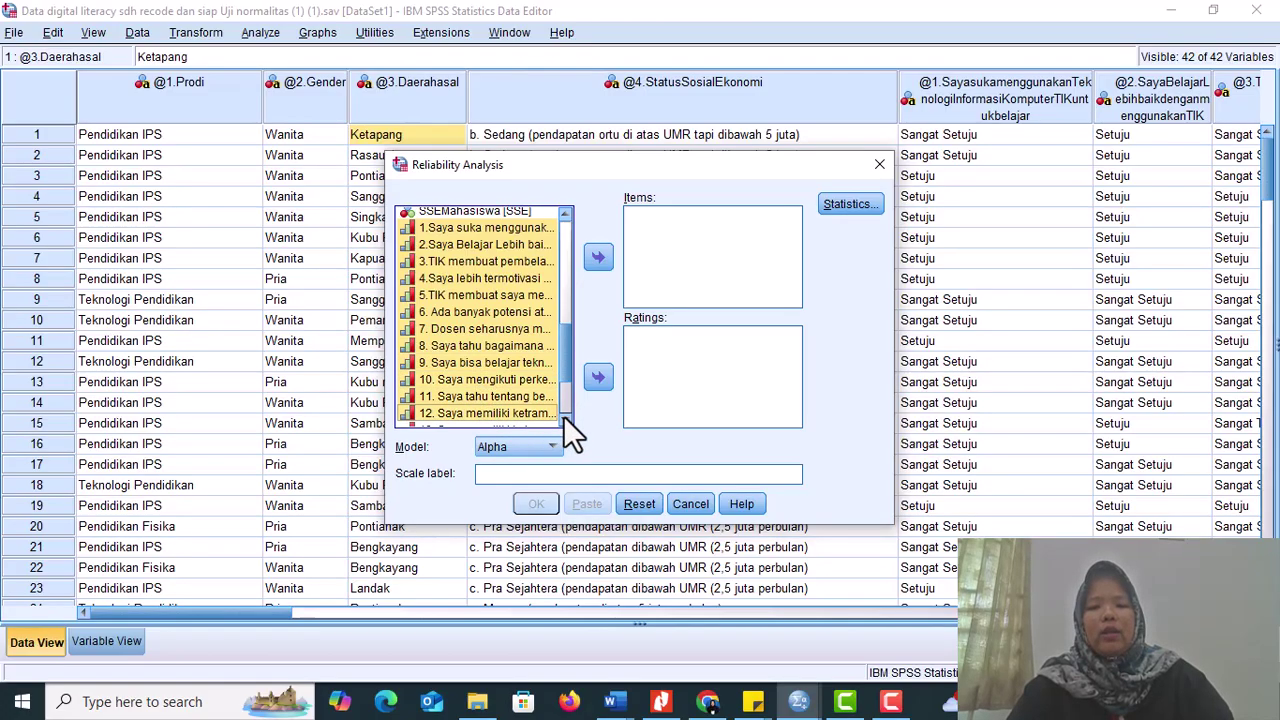
pyautogui.click(564, 419)
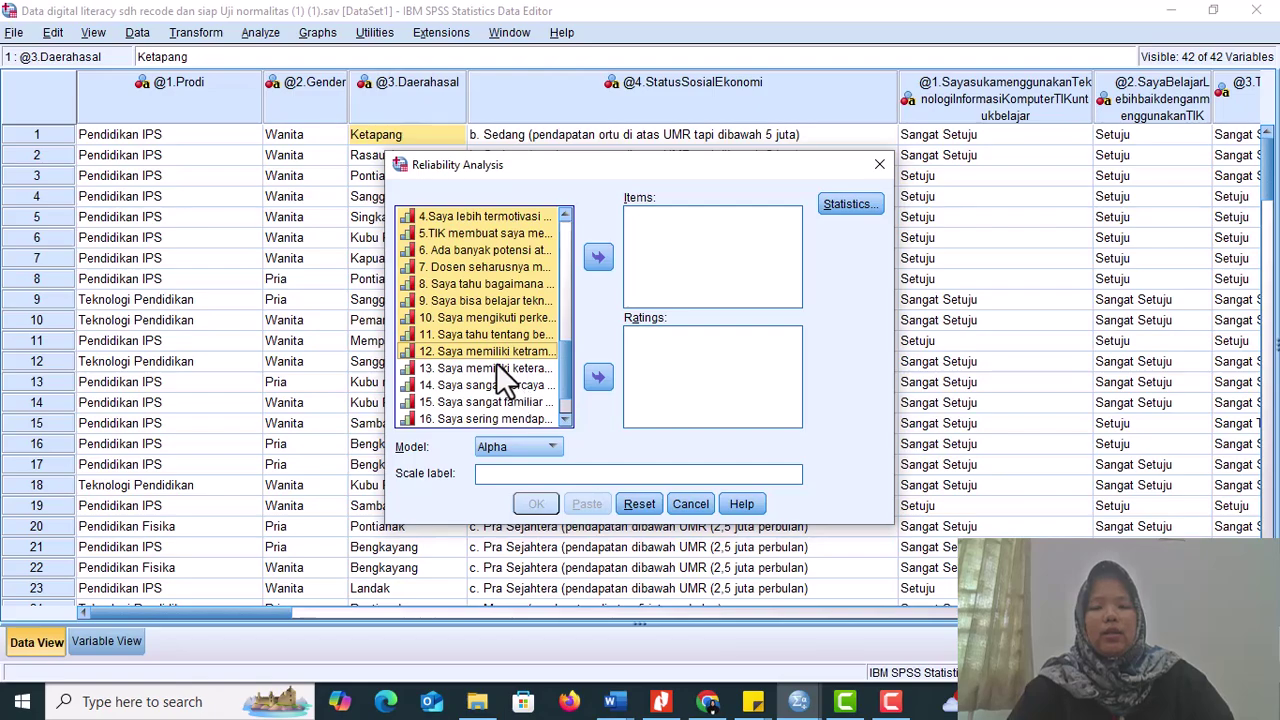
pyautogui.keyDown('shift'); pyautogui.click(496, 366); pyautogui.keyUp('shift')
pyautogui.keyDown('shift'); pyautogui.click(497, 380); pyautogui.keyUp('shift')
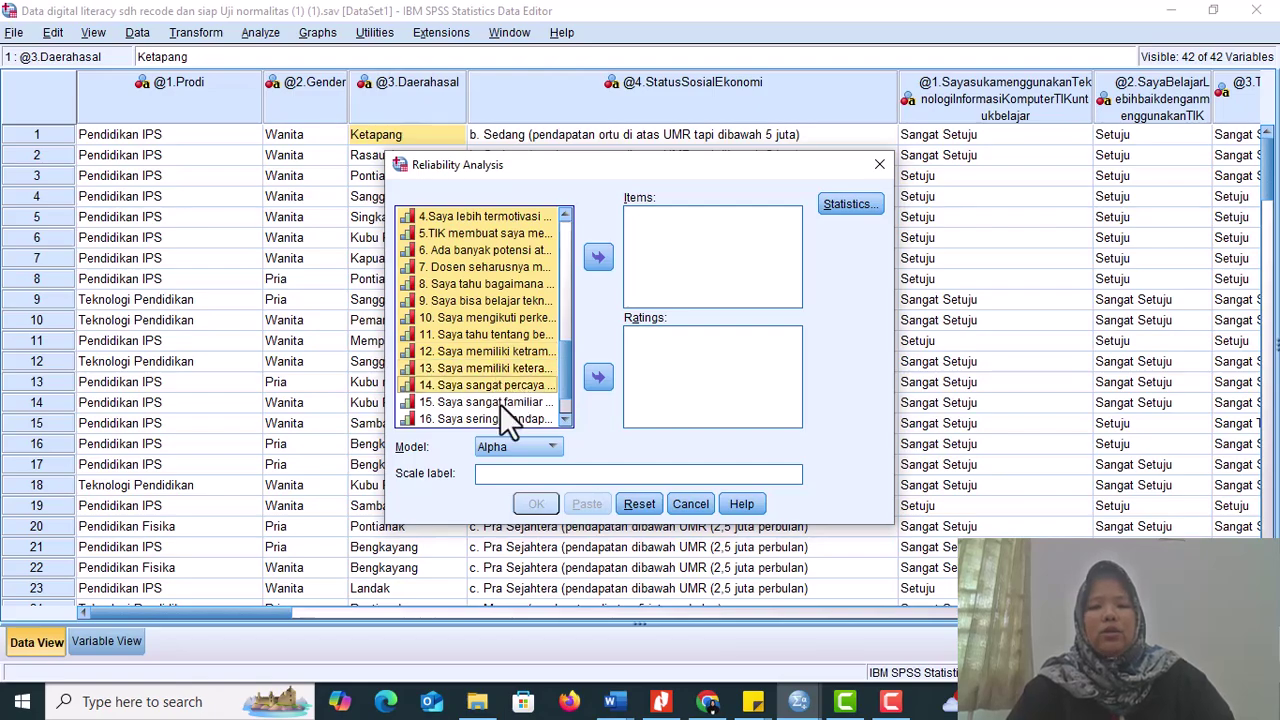
pyautogui.keyDown('shift'); pyautogui.click(500, 403); pyautogui.keyUp('shift')
pyautogui.scroll(-3, 566, 422)
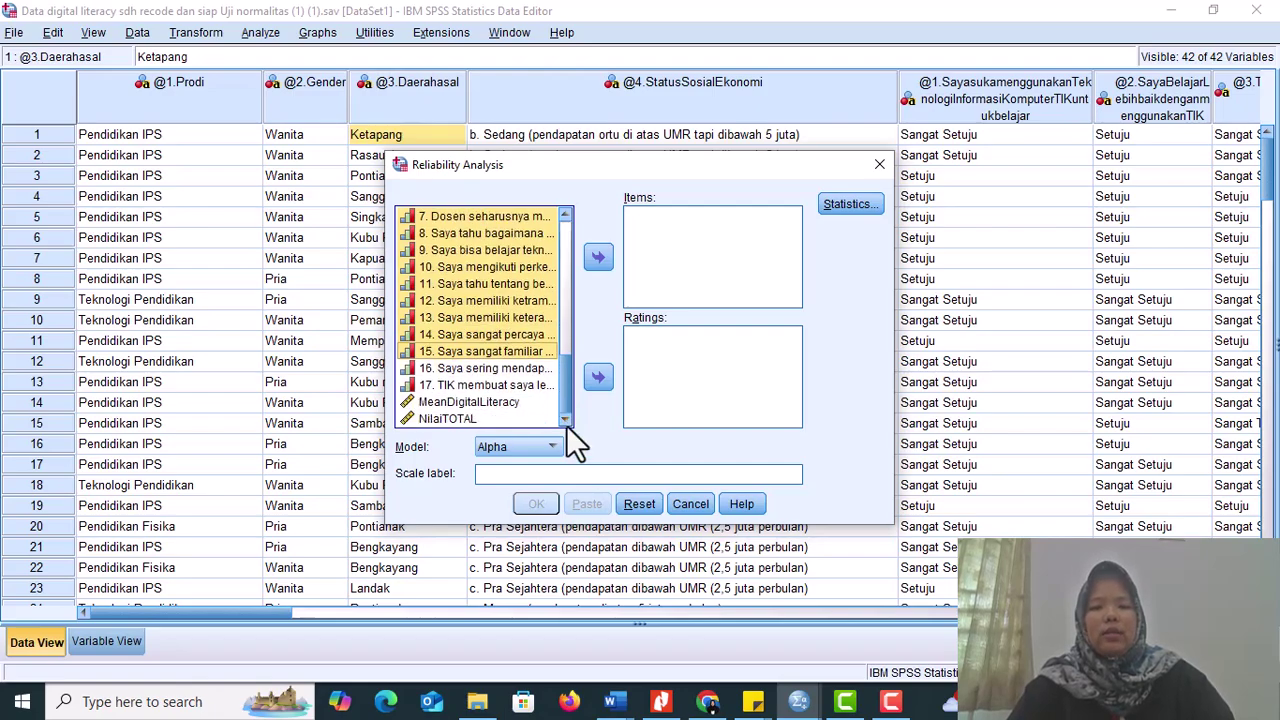
pyautogui.keyDown('shift'); pyautogui.click(497, 366); pyautogui.keyUp('shift')
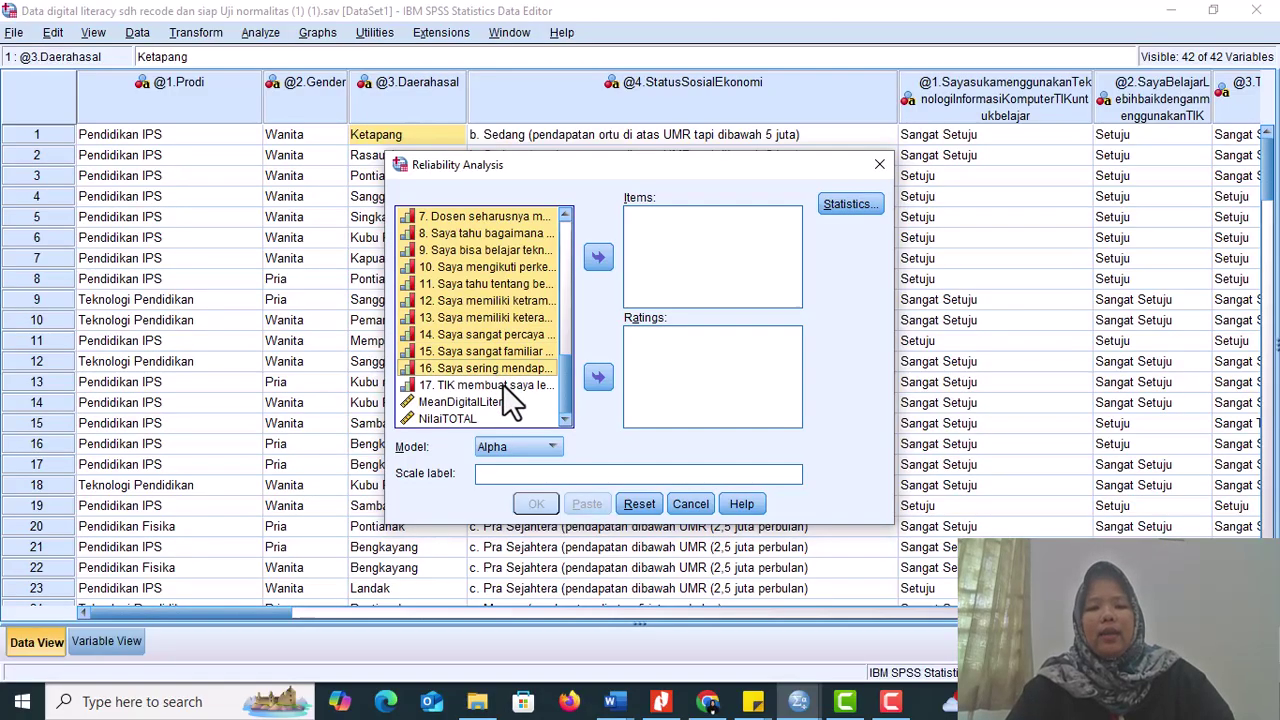
pyautogui.keyDown('shift'); pyautogui.click(504, 385); pyautogui.keyUp('shift')
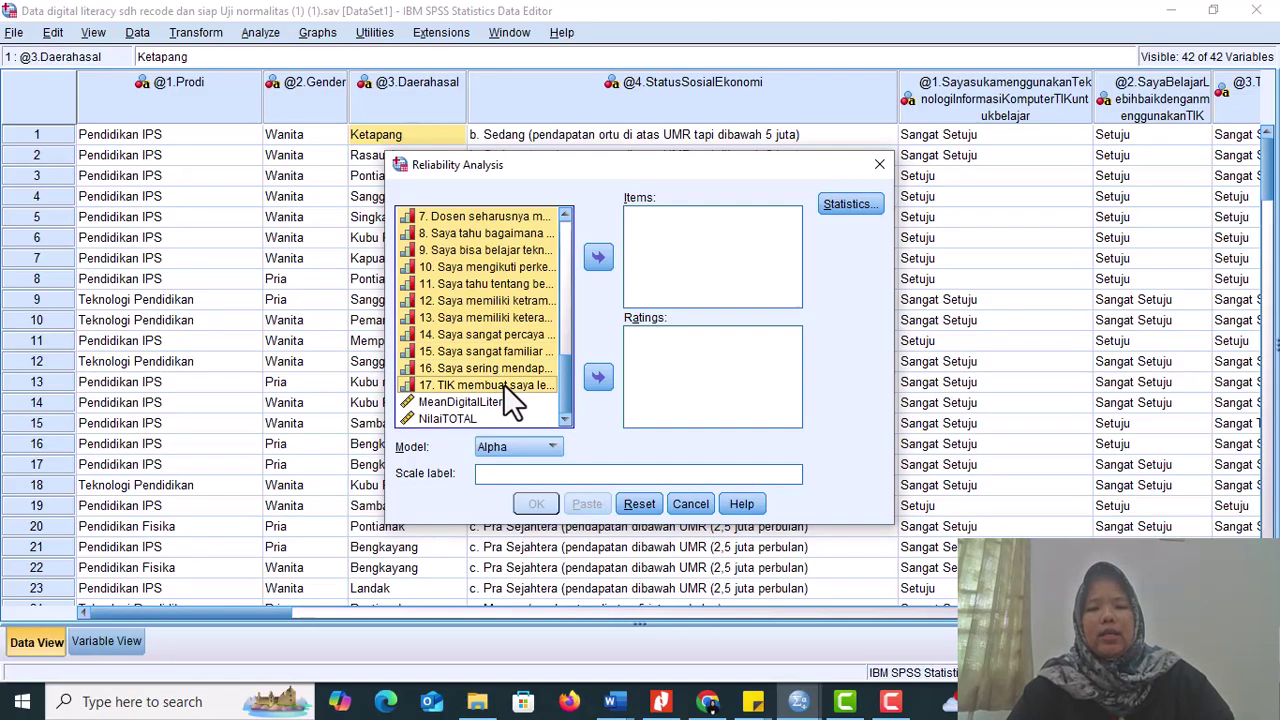
pyautogui.click(593, 259)
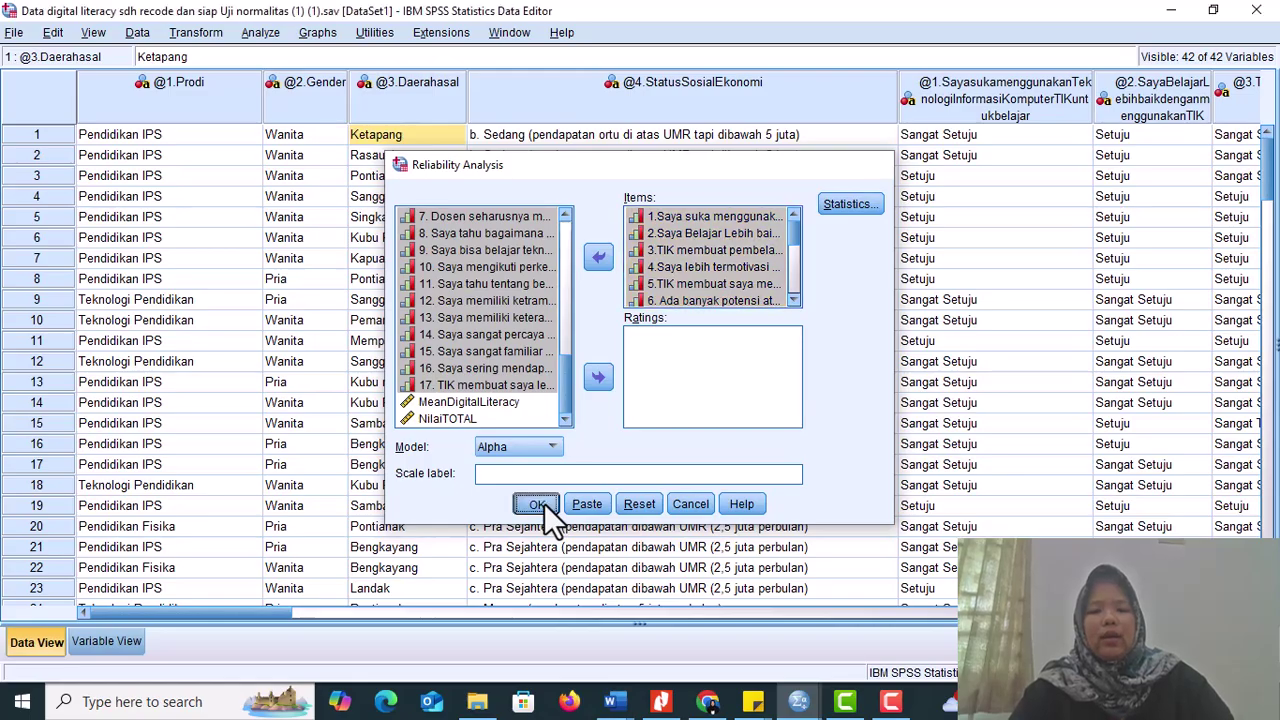
# Run the reliability analysis with the Alpha model and select the Reliability Statistics table in the output.
pyautogui.click(537, 504)
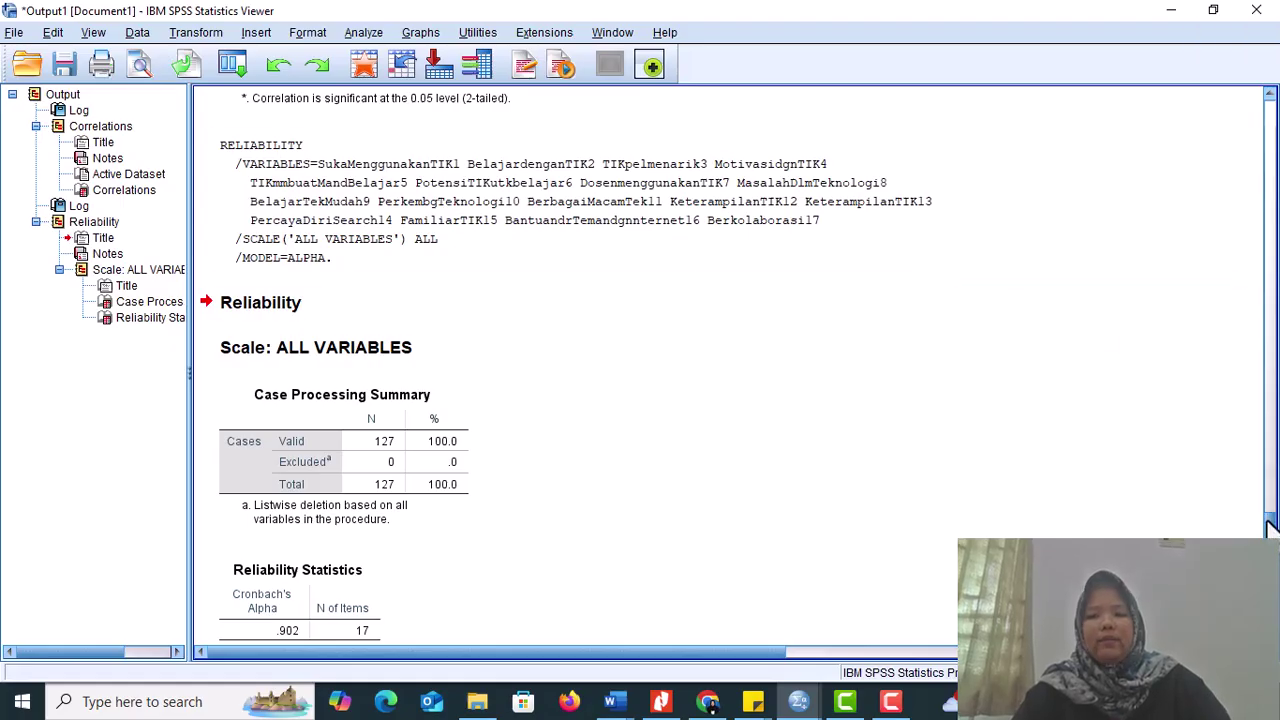
pyautogui.scroll(-2, 589, 363)
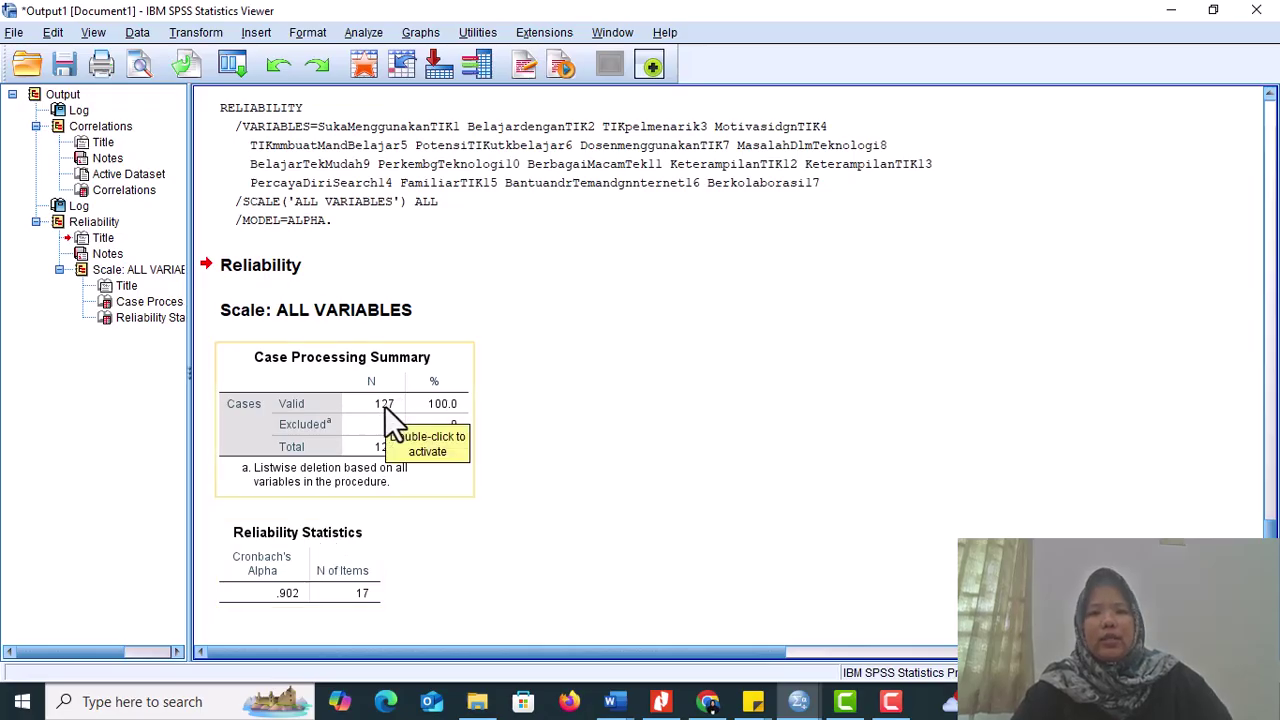
pyautogui.click(306, 585)
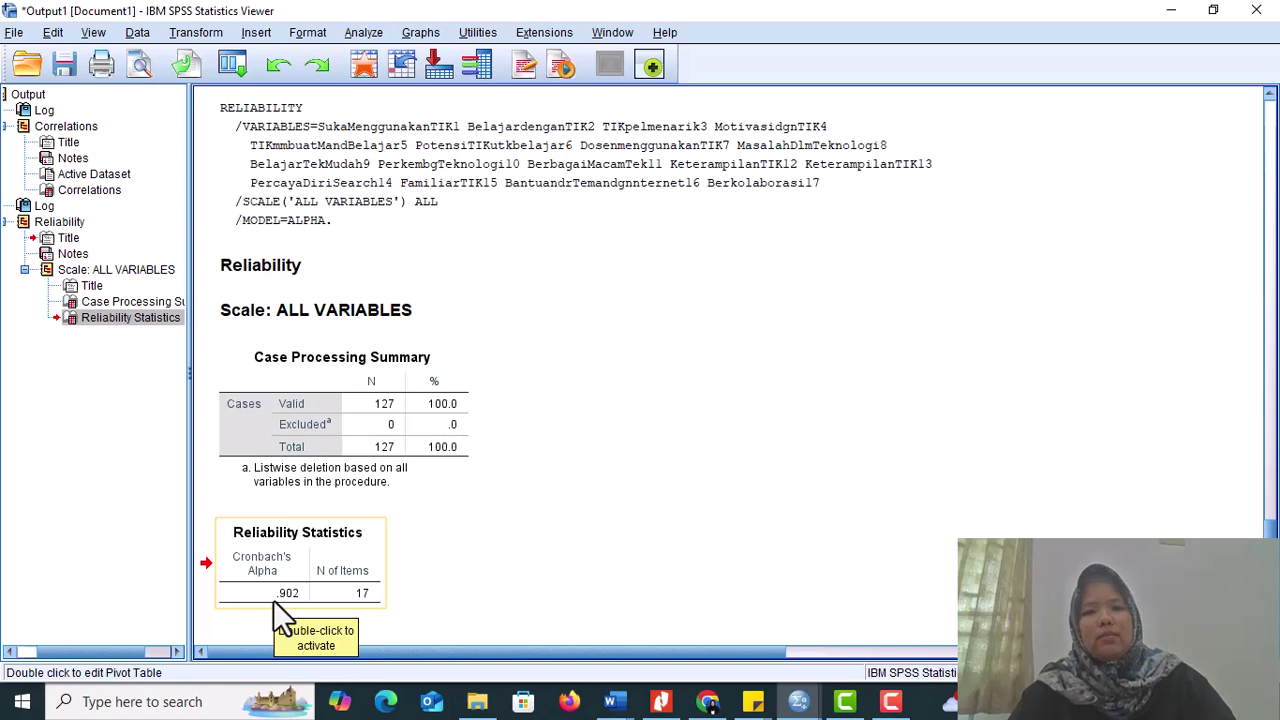
# Place the Cronbach Alpha sticky note clear of the Reliability Statistics table and compare Cronbach's Alpha with the note's > 0.6 rule.
pyautogui.click(755, 703)
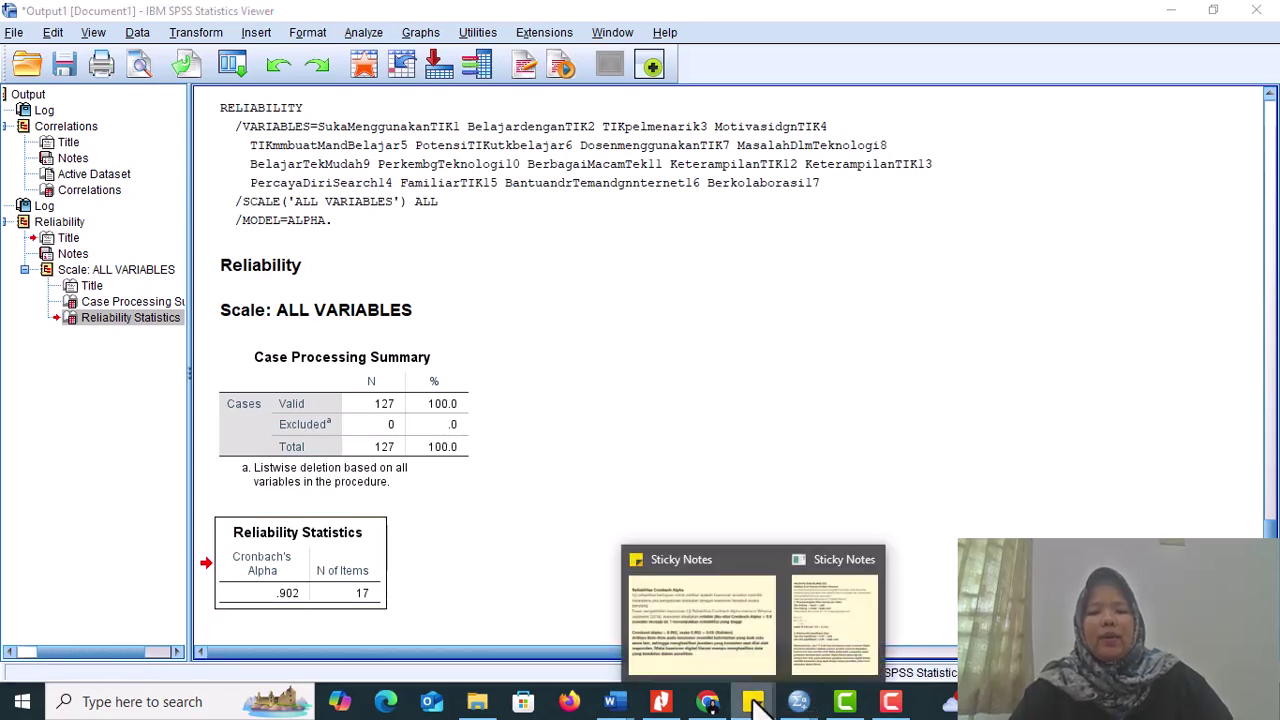
pyautogui.click(746, 633)
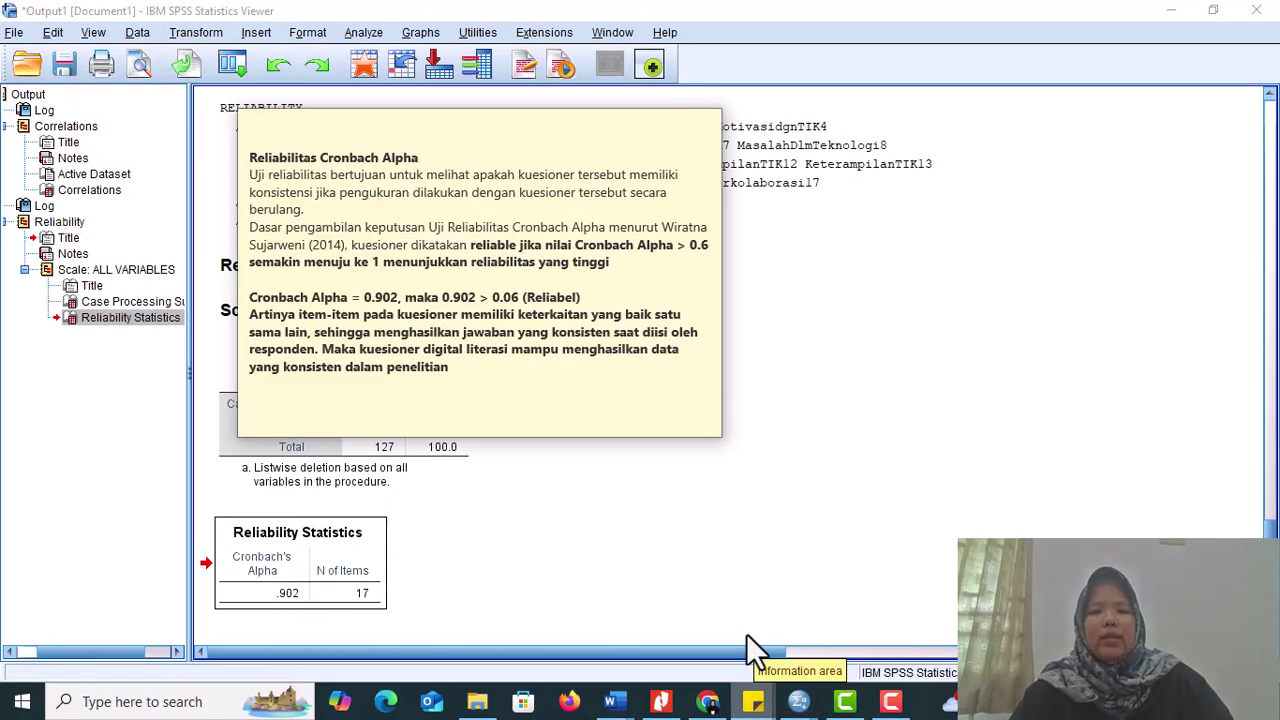
pyautogui.moveTo(530, 123); pyautogui.dragTo(440, 171)
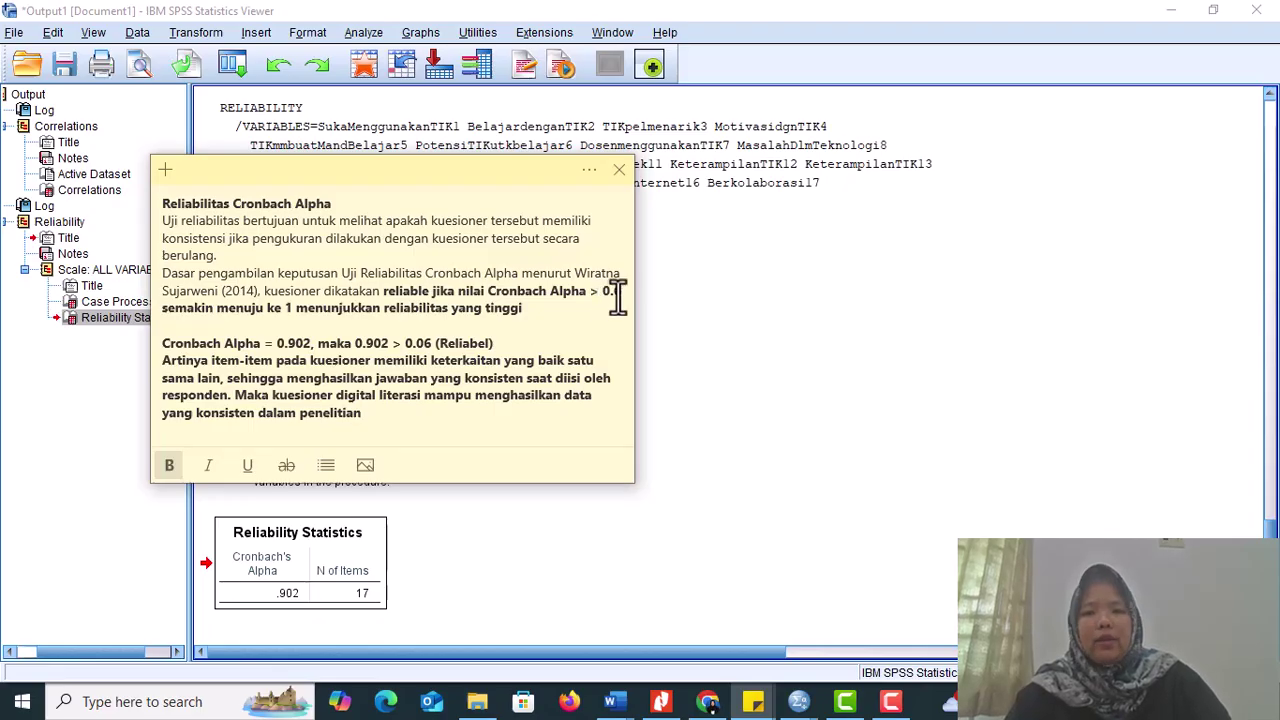
pyautogui.click(286, 595)
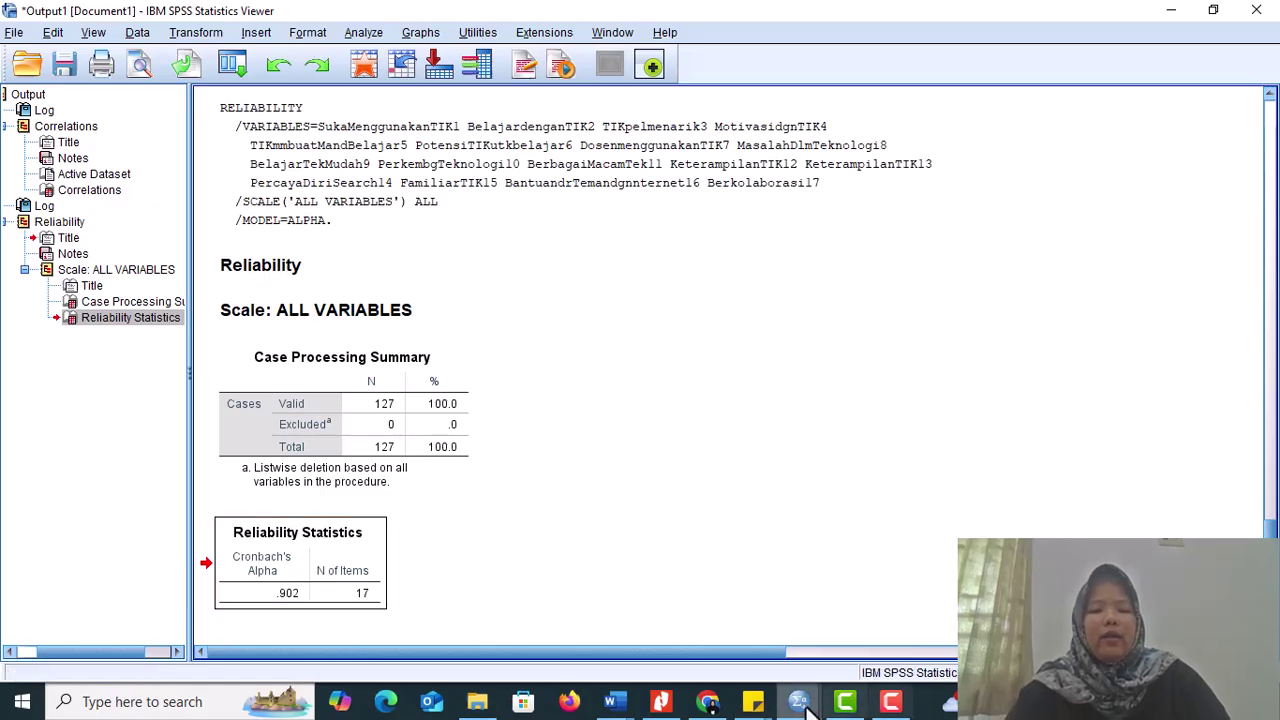
# Correct the threshold in the "Cronbach Alpha = 0.902" line of the reliability sticky note to 0.6.
pyautogui.moveTo(770, 708)
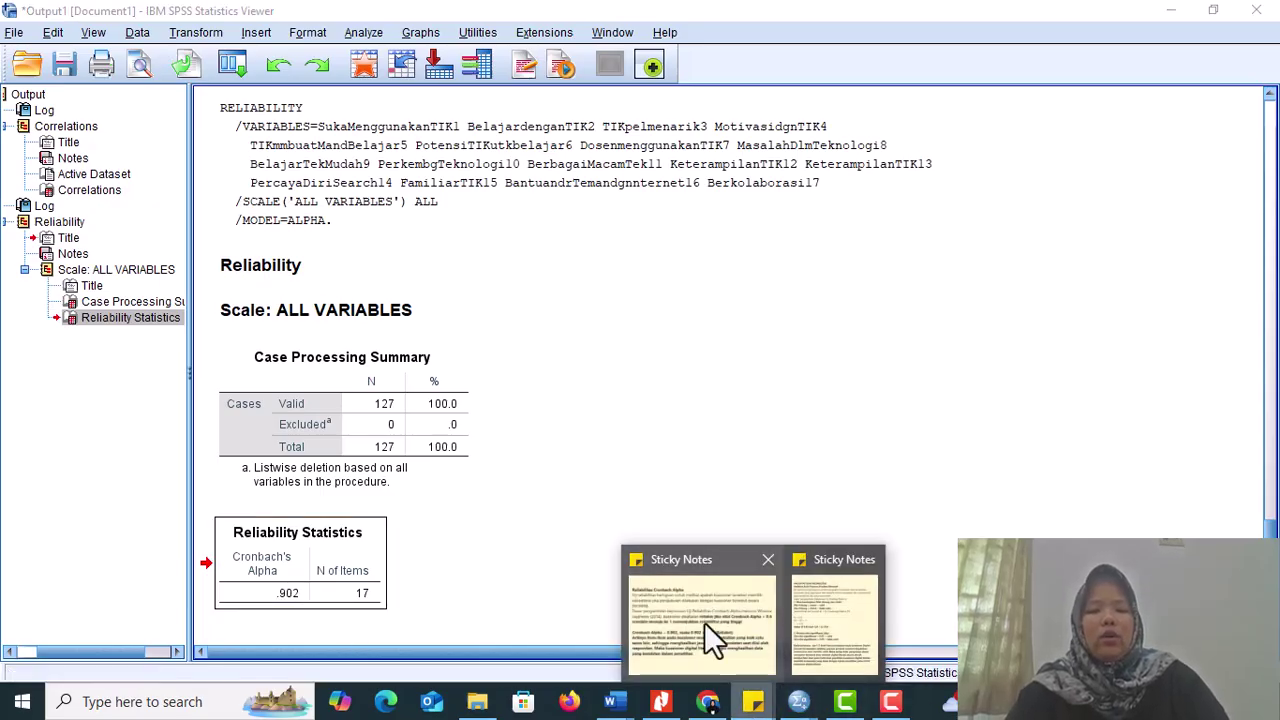
pyautogui.click(706, 630)
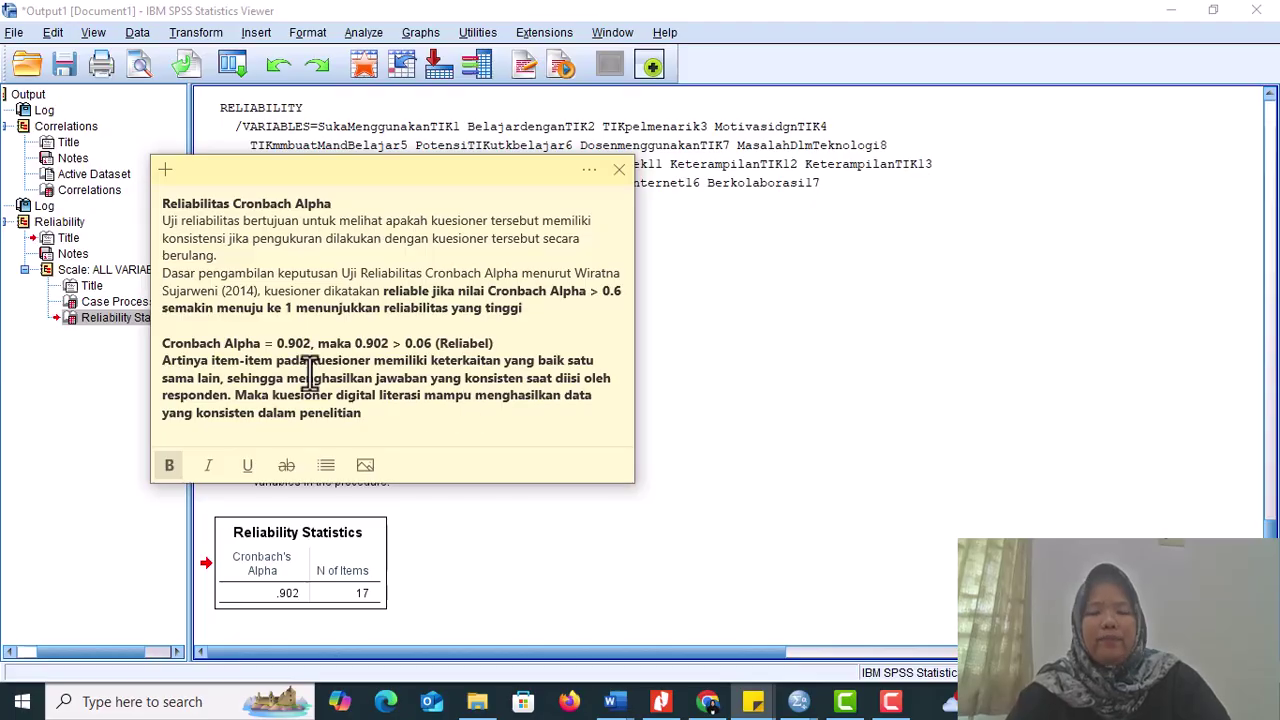
pyautogui.click(423, 343)
pyautogui.press('BackSpace')
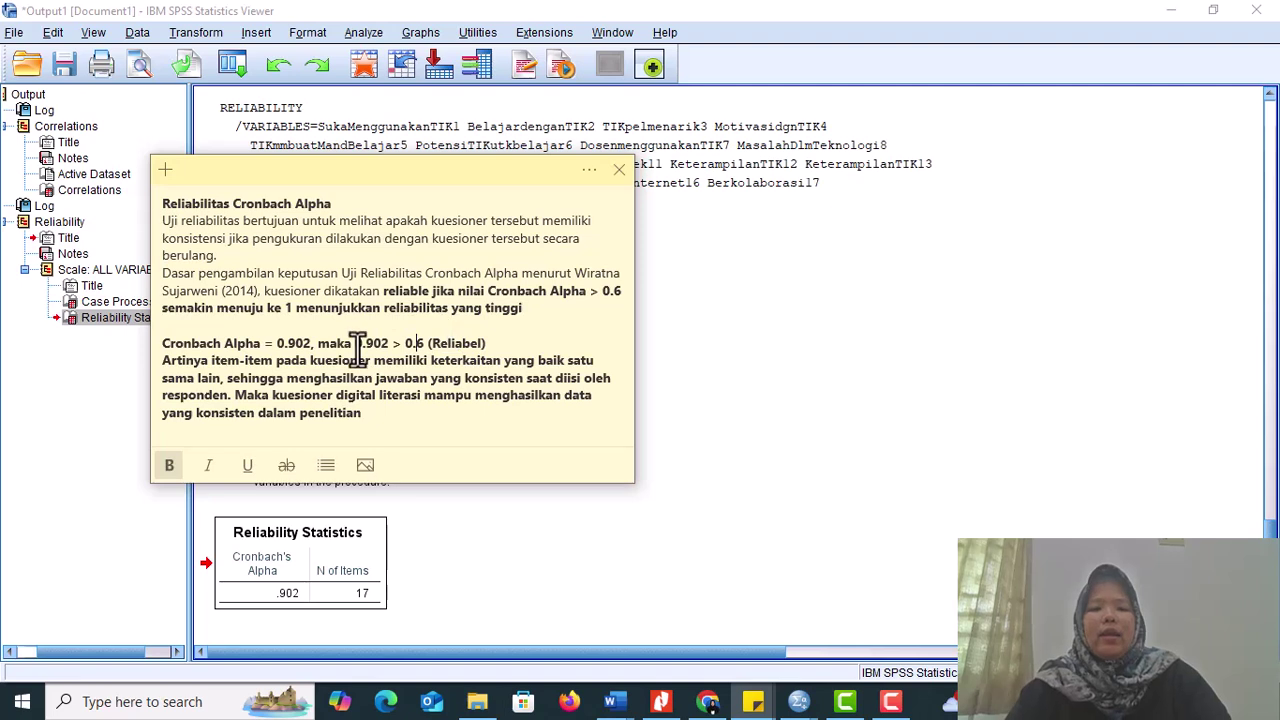